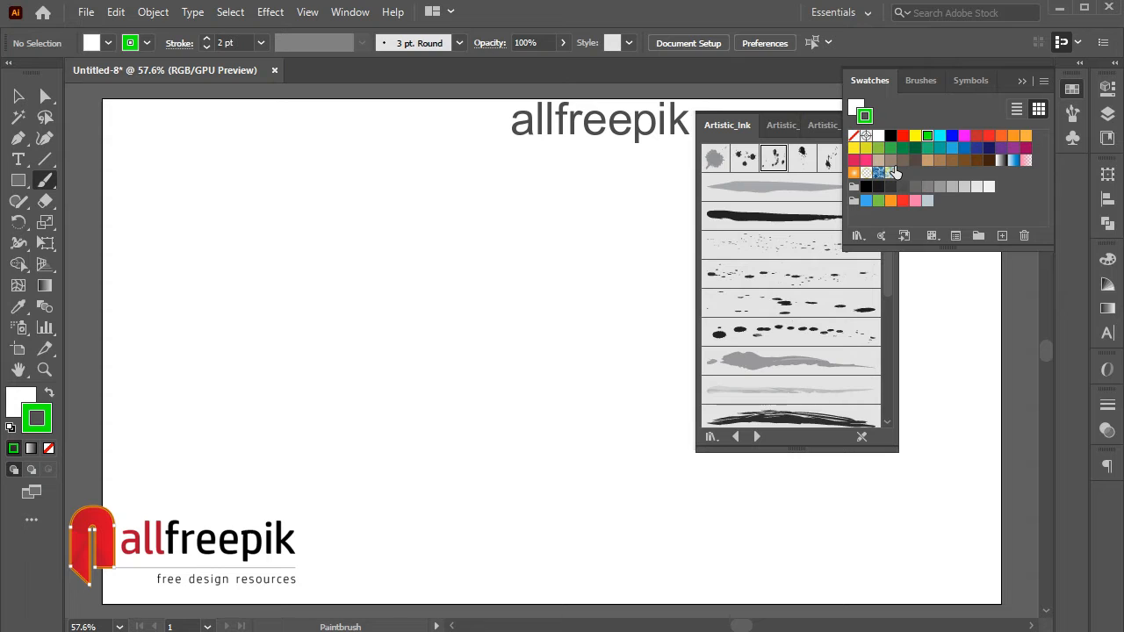
# Paint a few small green dots with the 3 pt. Round brush at 1 pt and 2 pt stroke weights, undoing the last stroke
pyautogui.click(411, 288)
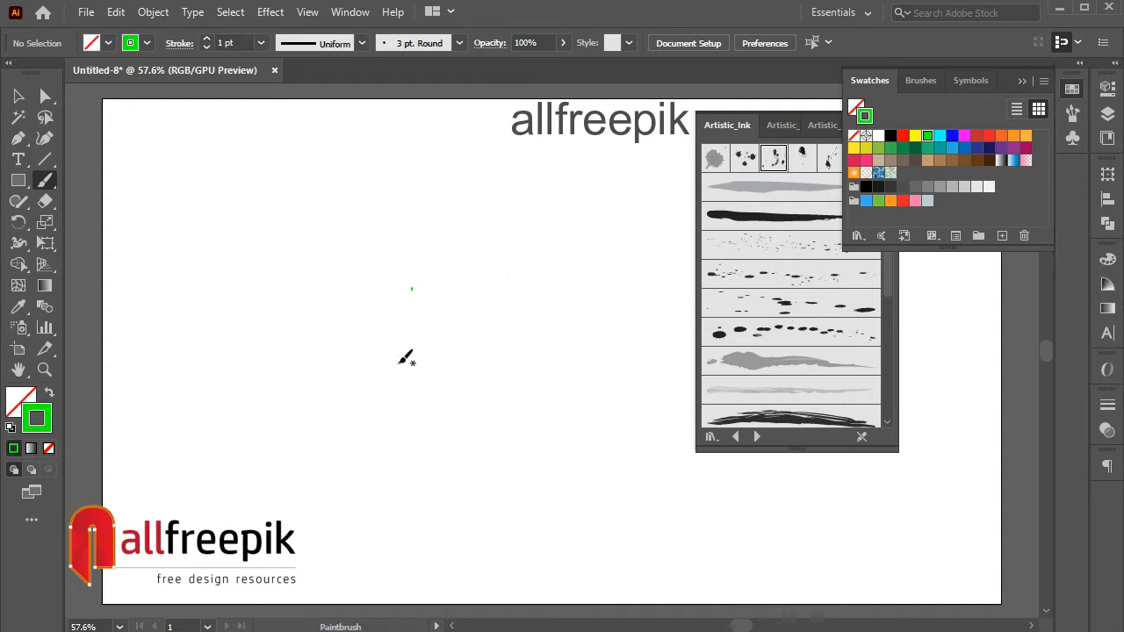
pyautogui.click(392, 326)
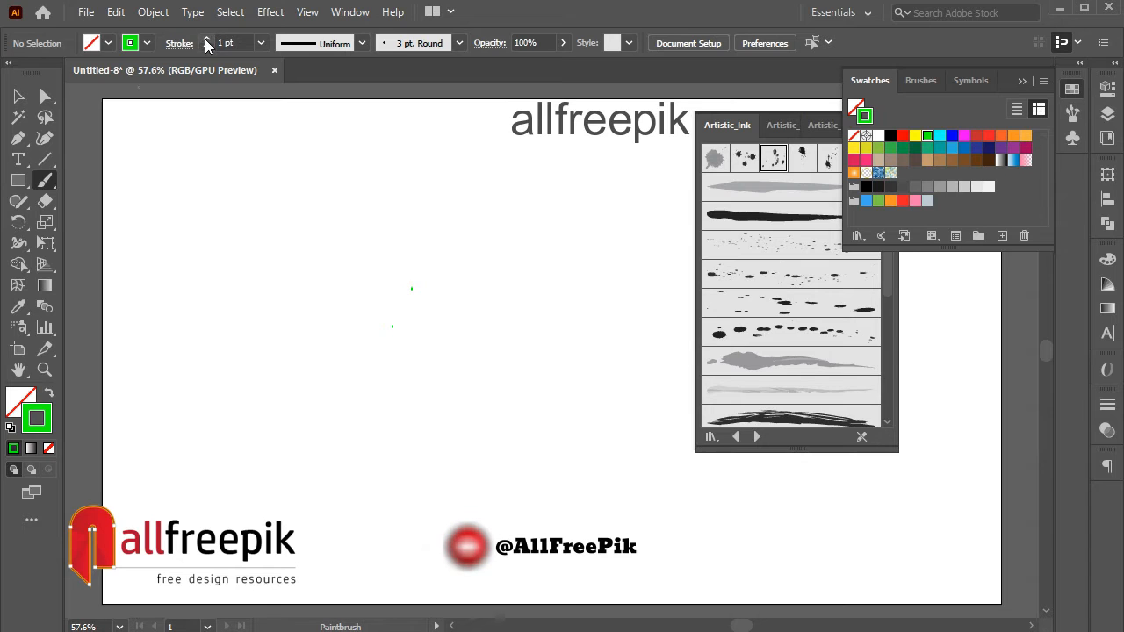
pyautogui.click(468, 300)
pyautogui.moveTo(368, 307); pyautogui.dragTo(432, 334)
pyautogui.hotkey('ctrl', 'z')
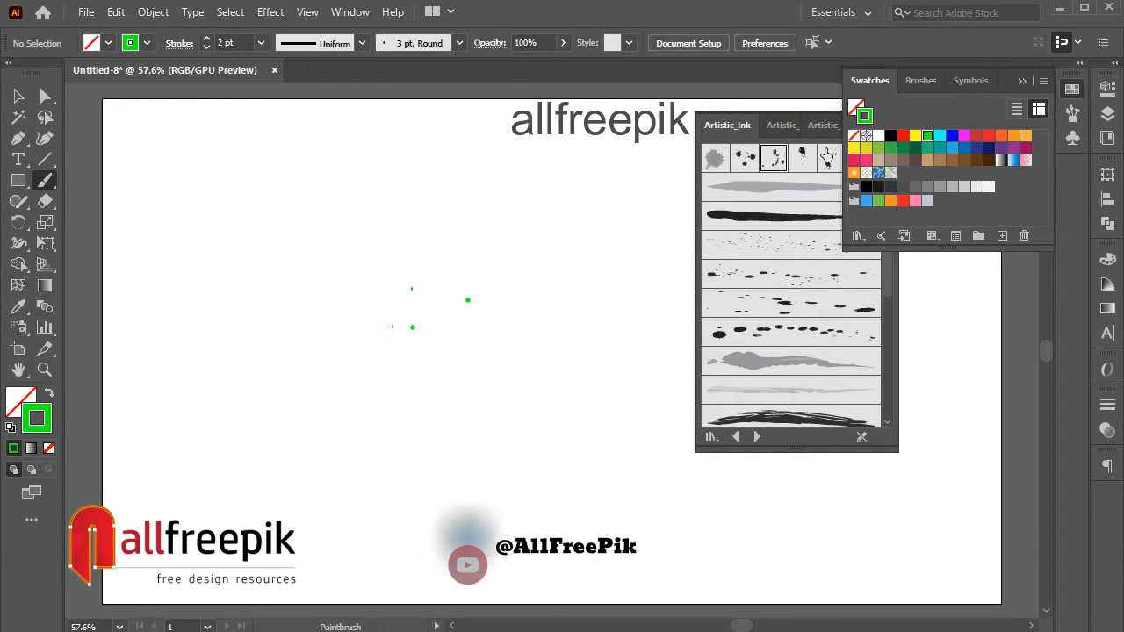
# Choose the Ink Spots brush and paint a dense patch of green splatters at 1 pt in the artboard's left half
pyautogui.click(778, 164)
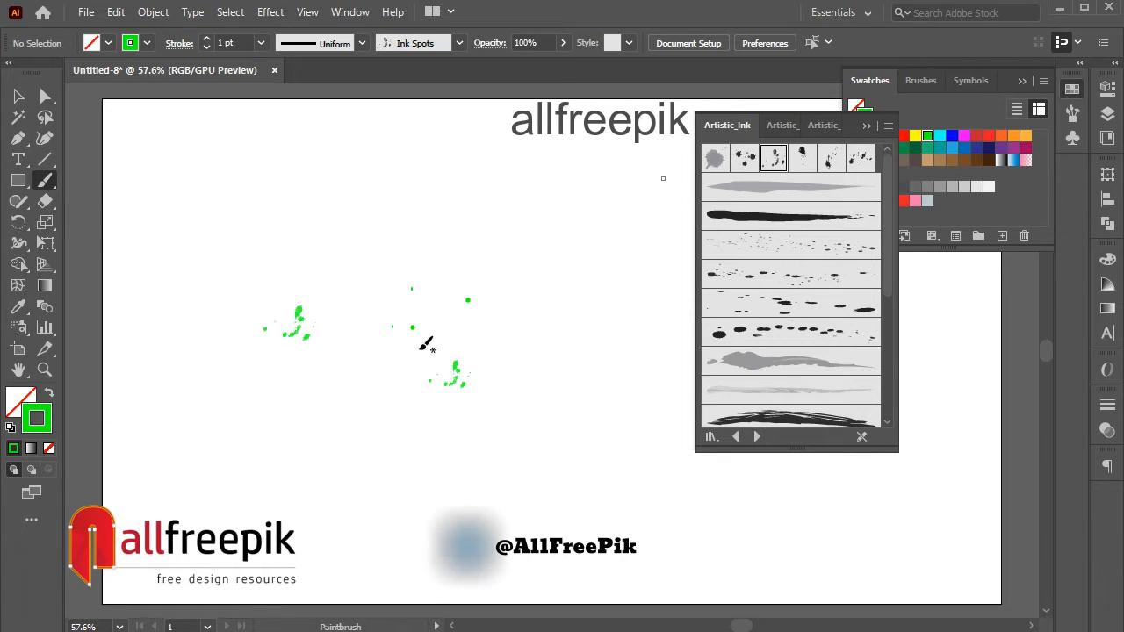
pyautogui.click(420, 343)
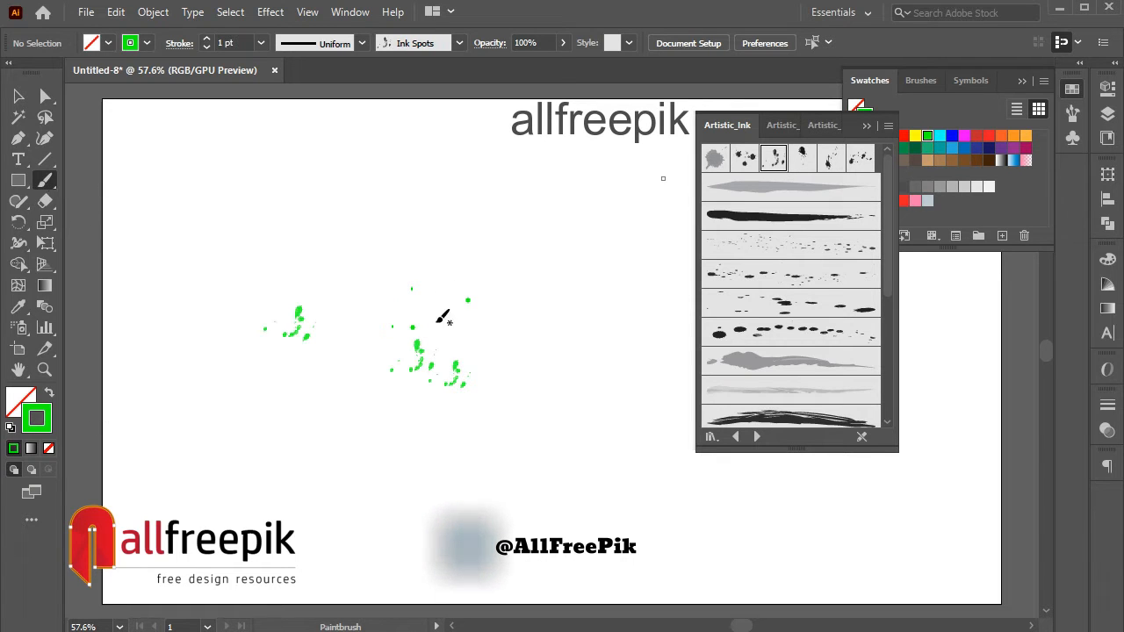
pyautogui.click(405, 301)
pyautogui.click(401, 293)
pyautogui.click(398, 299)
pyautogui.click(381, 295)
pyautogui.moveTo(382, 294)
pyautogui.mouseDown()
pyautogui.moveTo(342, 301)
pyautogui.moveTo(330, 323)
pyautogui.moveTo(235, 309)
pyautogui.moveTo(297, 292)
pyautogui.moveTo(295, 282)
pyautogui.moveTo(292, 295)
pyautogui.moveTo(397, 303)
pyautogui.moveTo(364, 299)
pyautogui.moveTo(357, 275)
pyautogui.moveTo(306, 271)
pyautogui.moveTo(298, 296)
pyautogui.moveTo(358, 389)
pyautogui.moveTo(374, 396)
pyautogui.moveTo(400, 370)
pyautogui.moveTo(342, 349)
pyautogui.moveTo(285, 286)
pyautogui.mouseUp()
# Paint larger green splatters along the right side of the patch, raising the stroke weight from 2 pt to 4 pt
pyautogui.click(207, 39)
pyautogui.moveTo(377, 249)
pyautogui.mouseDown()
pyautogui.moveTo(391, 272)
pyautogui.moveTo(406, 266)
pyautogui.mouseUp()
pyautogui.click(208, 40)
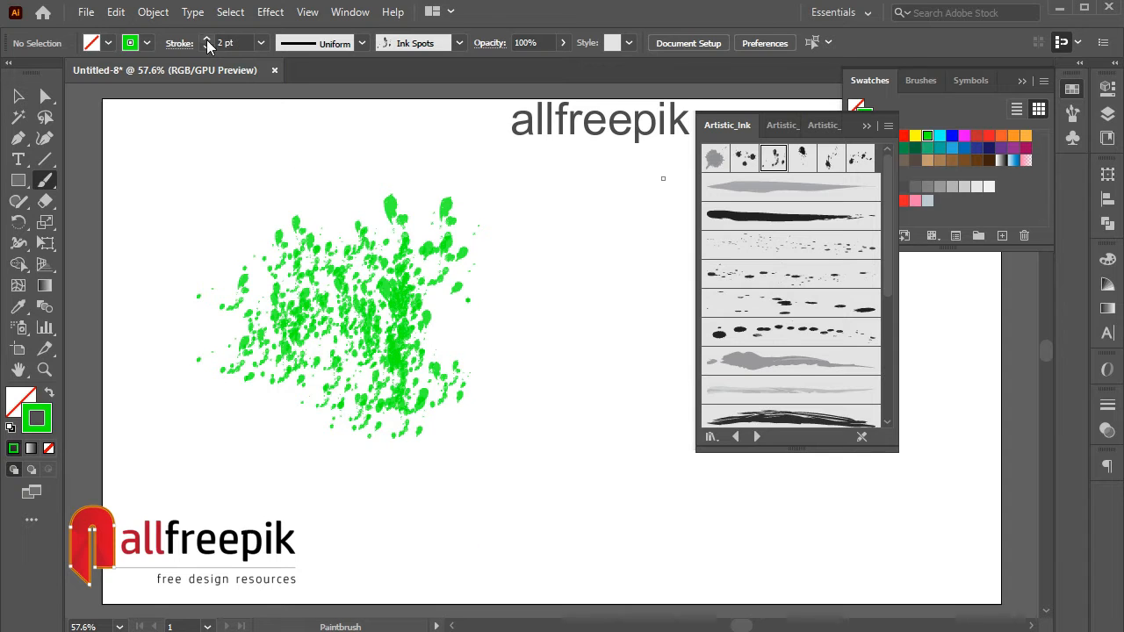
pyautogui.moveTo(454, 230)
pyautogui.mouseDown()
pyautogui.moveTo(470, 276)
pyautogui.moveTo(445, 304)
pyautogui.mouseUp()
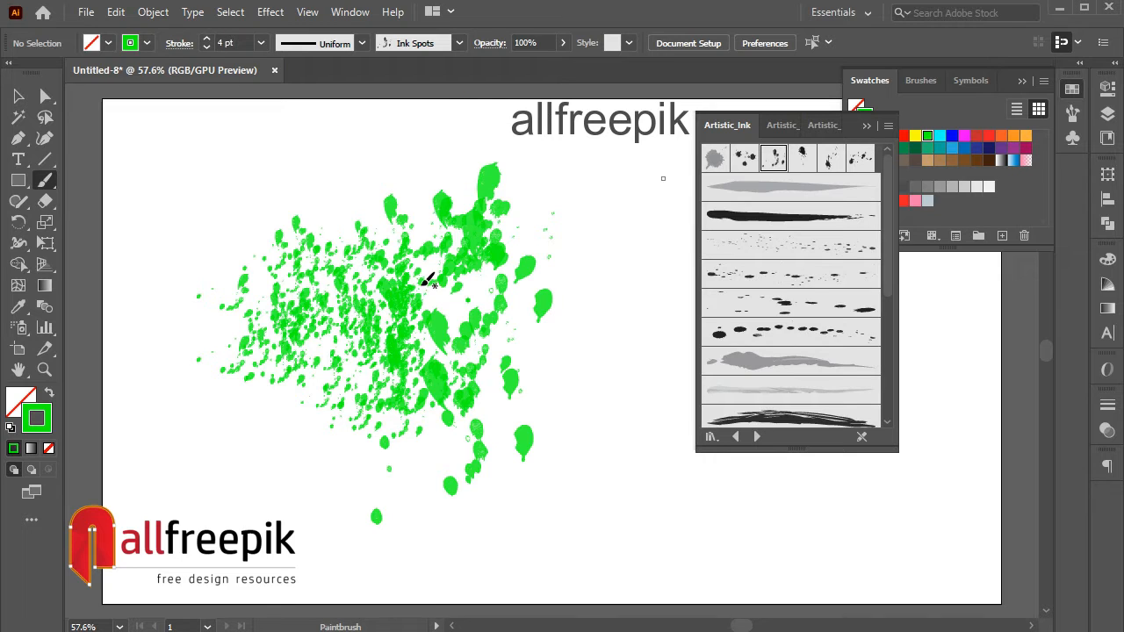
pyautogui.moveTo(422, 285)
pyautogui.mouseDown()
pyautogui.moveTo(491, 310)
pyautogui.moveTo(519, 304)
pyautogui.moveTo(468, 293)
pyautogui.moveTo(474, 314)
pyautogui.mouseUp()
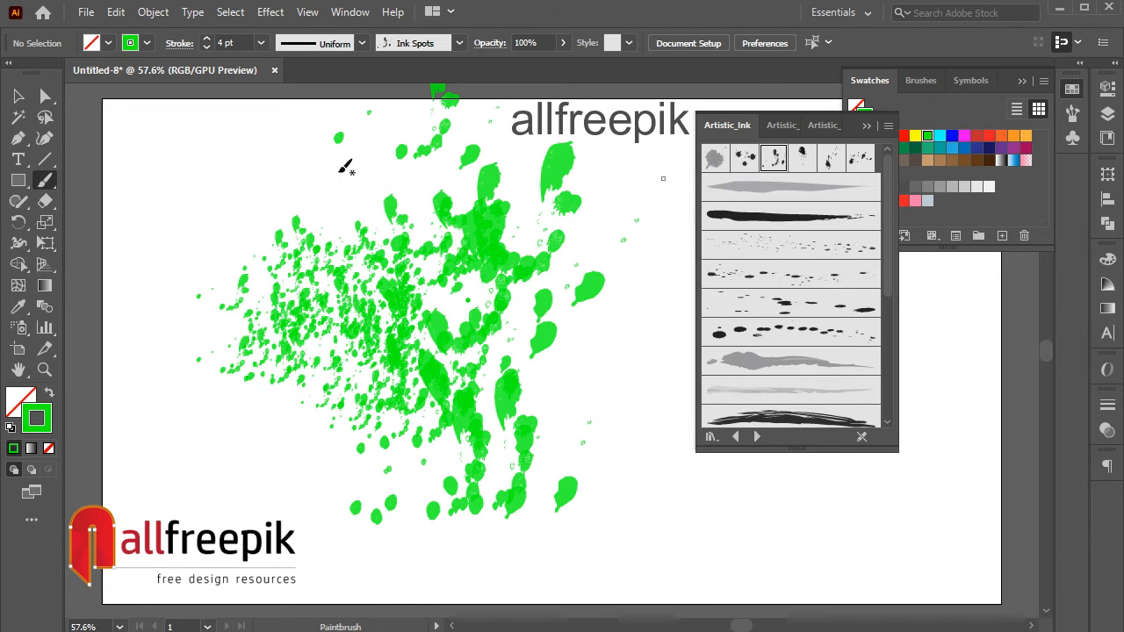
# Fill the gaps at the patch's right side, upper edge and lower edge with smaller green splatters, stepping the stroke weight down from 3 pt to 1 pt
pyautogui.moveTo(434, 274); pyautogui.dragTo(448, 255)
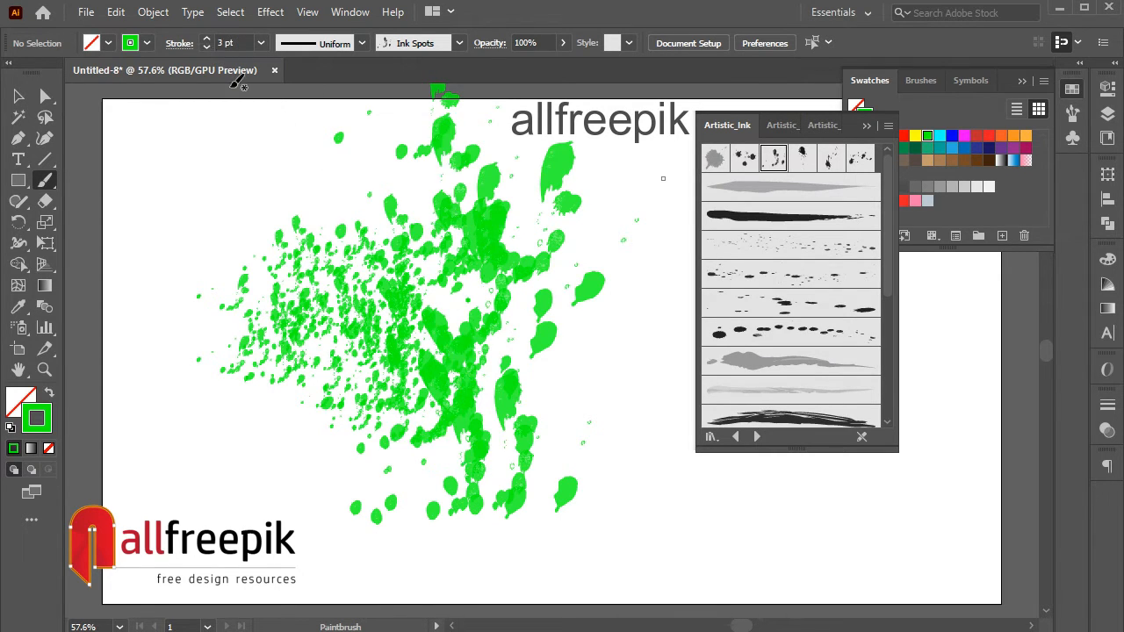
pyautogui.moveTo(516, 254)
pyautogui.mouseDown()
pyautogui.moveTo(532, 260)
pyautogui.moveTo(515, 359)
pyautogui.moveTo(535, 389)
pyautogui.mouseUp()
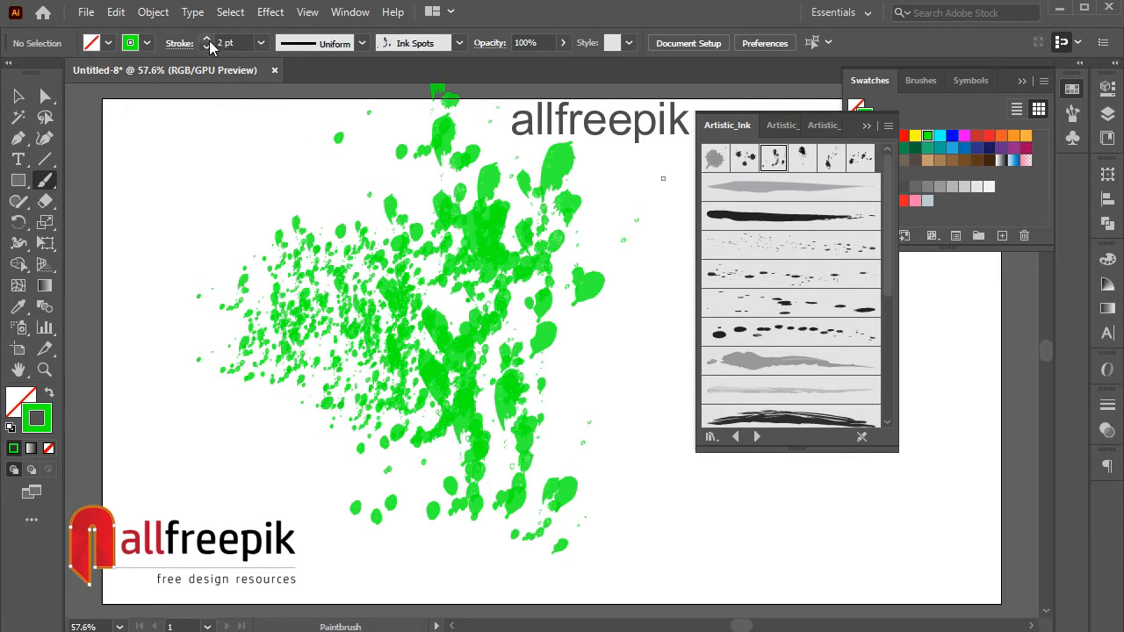
pyautogui.moveTo(430, 307); pyautogui.dragTo(439, 267)
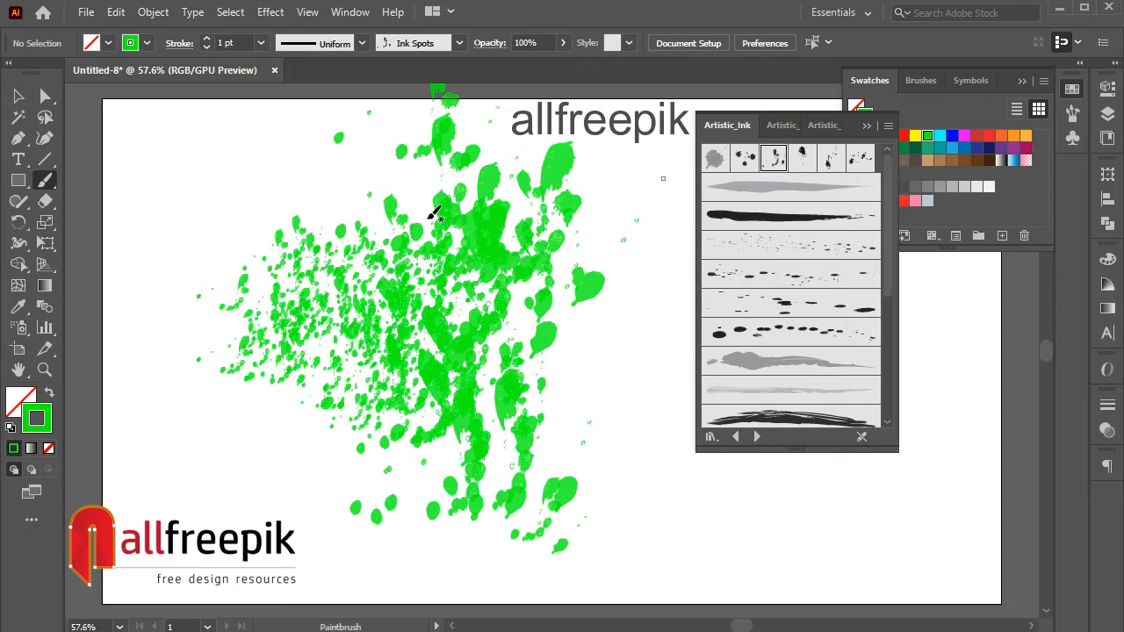
pyautogui.moveTo(431, 216)
pyautogui.mouseDown()
pyautogui.moveTo(501, 205)
pyautogui.moveTo(377, 186)
pyautogui.moveTo(407, 179)
pyautogui.mouseUp()
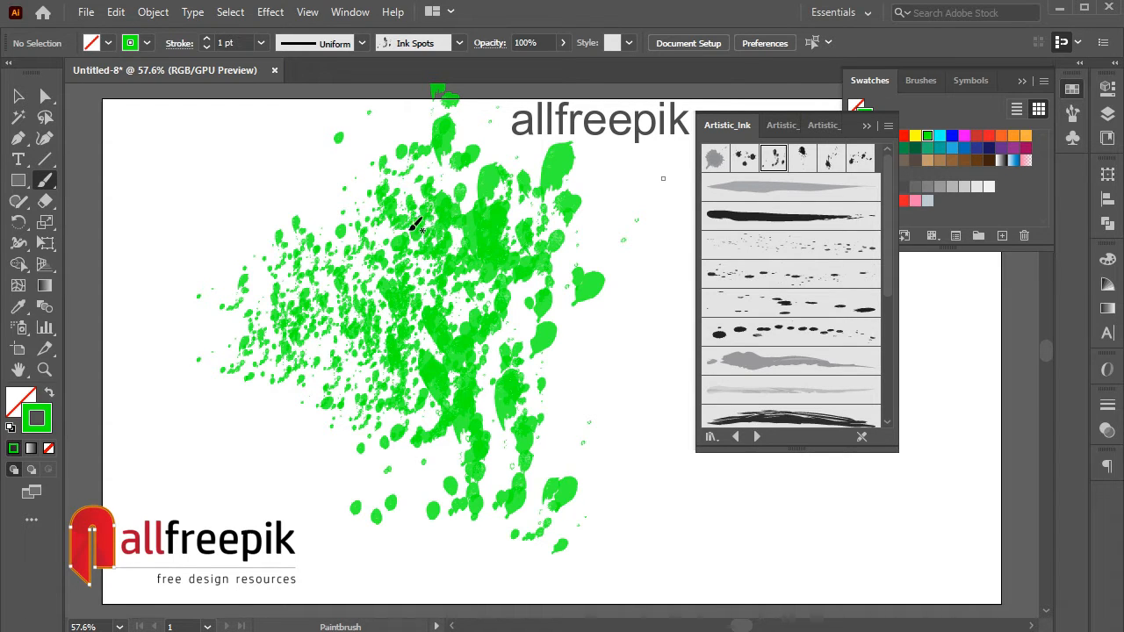
pyautogui.moveTo(430, 431)
pyautogui.mouseDown()
pyautogui.moveTo(431, 459)
pyautogui.moveTo(411, 472)
pyautogui.mouseUp()
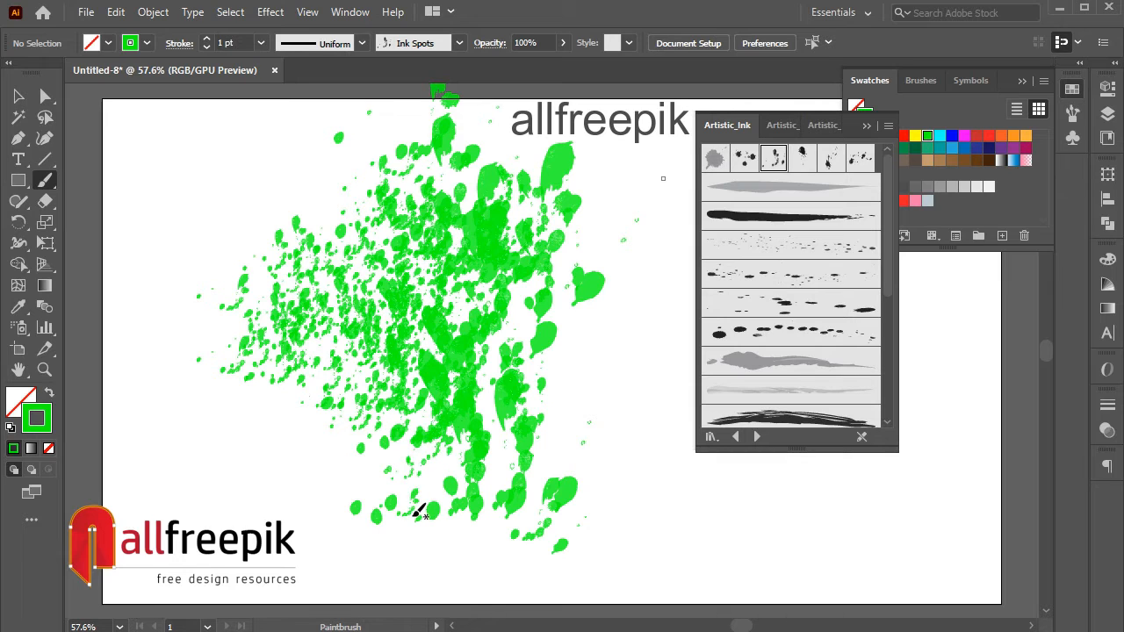
pyautogui.moveTo(428, 532)
pyautogui.mouseDown()
pyautogui.moveTo(483, 517)
pyautogui.moveTo(532, 465)
pyautogui.moveTo(565, 379)
pyautogui.moveTo(563, 336)
pyautogui.moveTo(506, 367)
pyautogui.moveTo(506, 413)
pyautogui.mouseUp()
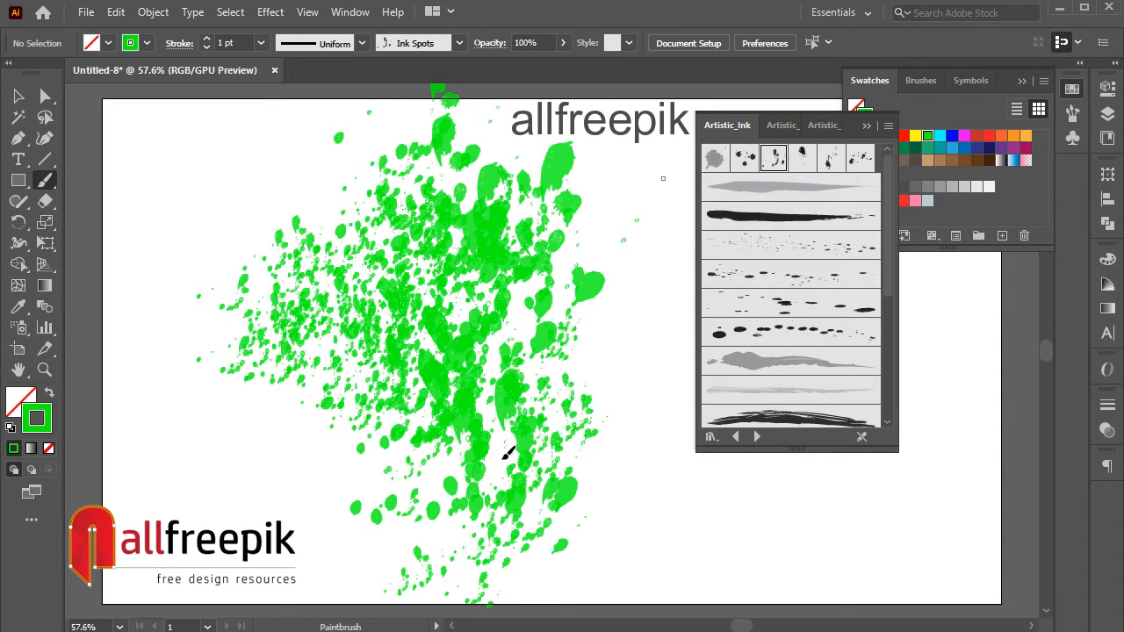
# Thicken the middle, right side, upper edge and lower edge of the green patch with more Ink Spots splatters, using a 2 pt stroke weight
pyautogui.moveTo(507, 452)
pyautogui.mouseDown()
pyautogui.moveTo(369, 482)
pyautogui.moveTo(319, 409)
pyautogui.moveTo(361, 354)
pyautogui.mouseUp()
pyautogui.moveTo(438, 331)
pyautogui.mouseDown()
pyautogui.moveTo(472, 308)
pyautogui.moveTo(528, 317)
pyautogui.moveTo(513, 293)
pyautogui.moveTo(522, 213)
pyautogui.moveTo(474, 178)
pyautogui.mouseUp()
pyautogui.moveTo(511, 307); pyautogui.dragTo(402, 282)
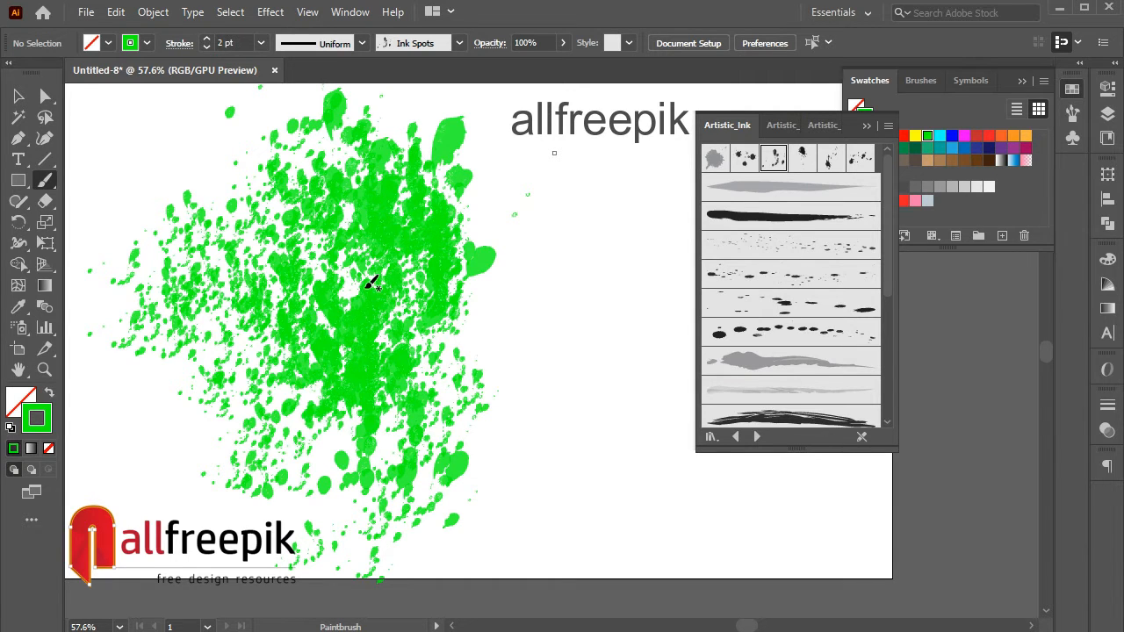
pyautogui.click(398, 293)
pyautogui.click(423, 301)
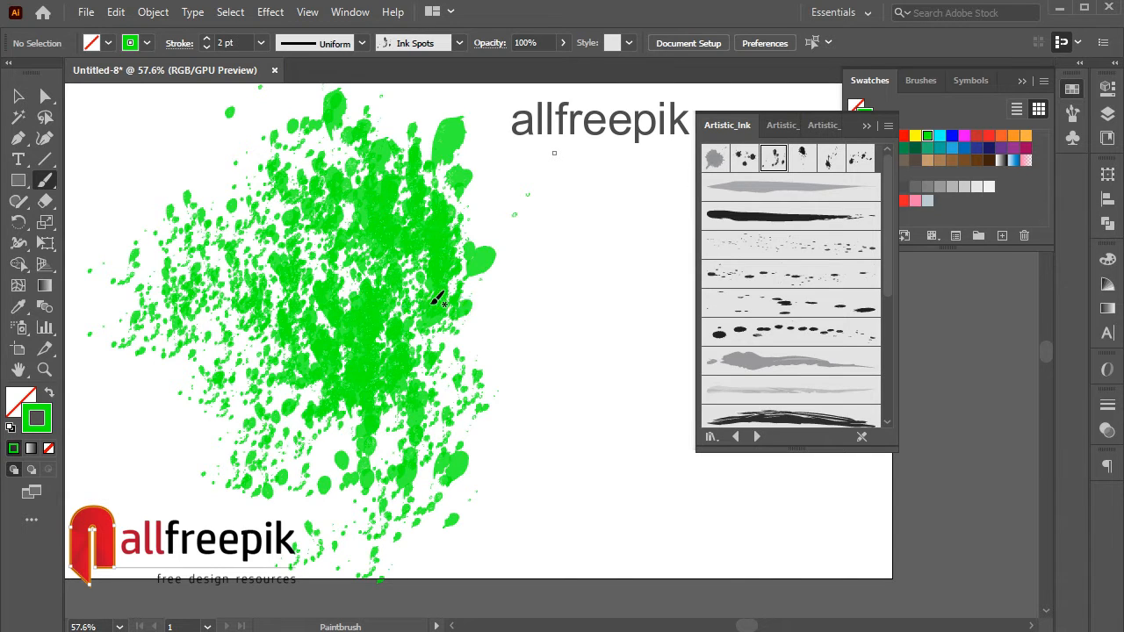
pyautogui.click(431, 305)
pyautogui.click(450, 312)
pyautogui.click(437, 292)
pyautogui.click(397, 262)
pyautogui.click(356, 234)
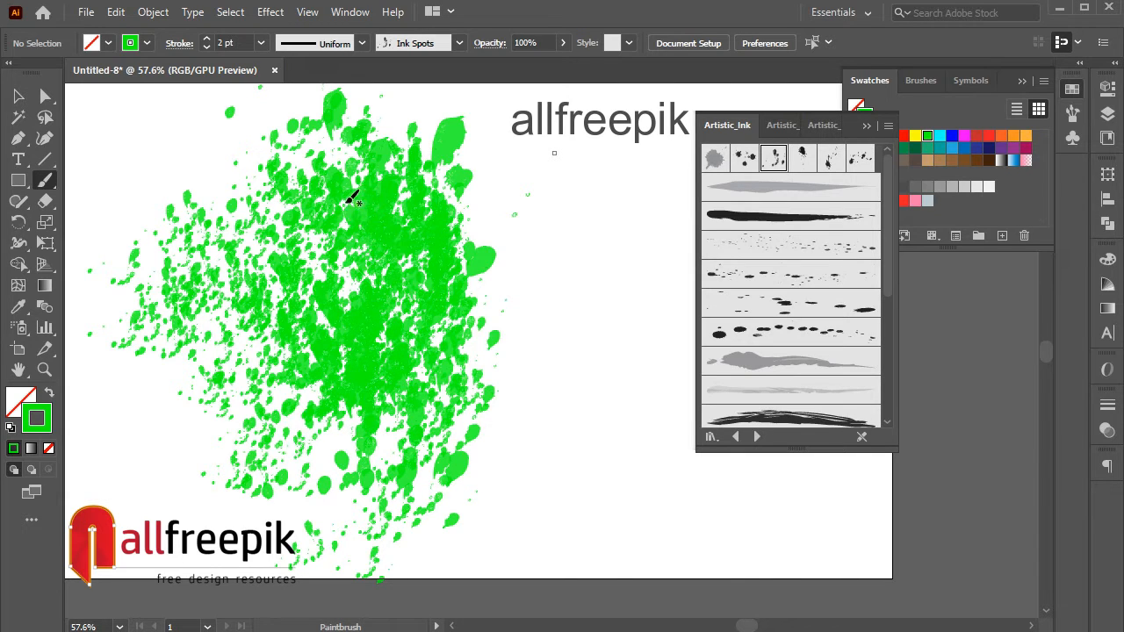
pyautogui.click(346, 205)
pyautogui.click(379, 121)
pyautogui.click(393, 120)
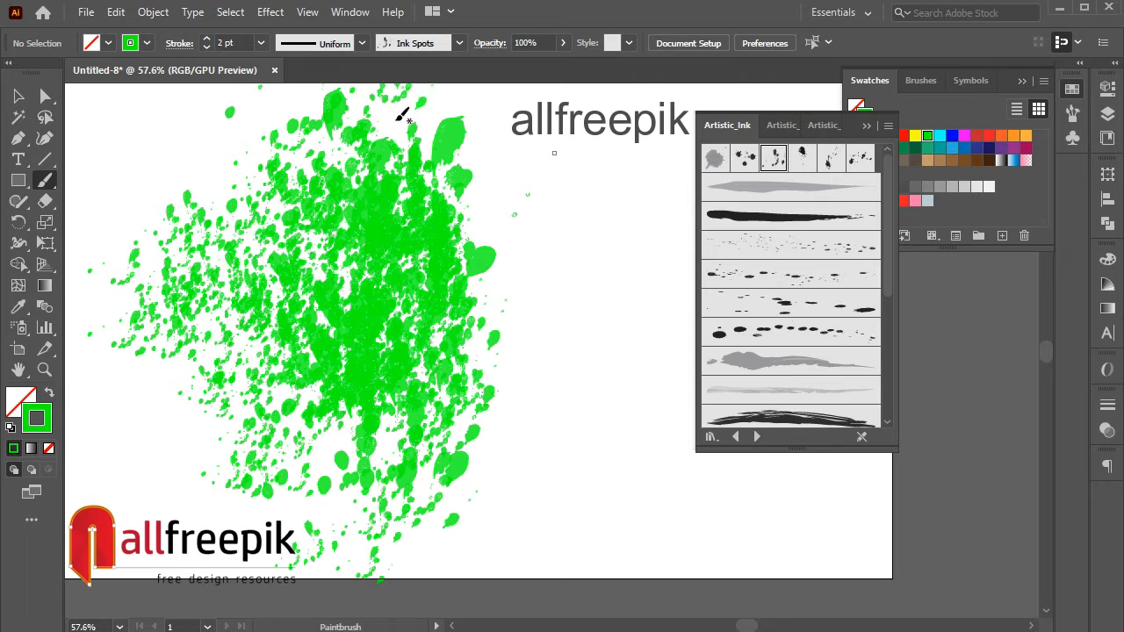
pyautogui.click(404, 141)
pyautogui.click(409, 154)
pyautogui.click(414, 172)
pyautogui.click(402, 154)
pyautogui.click(399, 146)
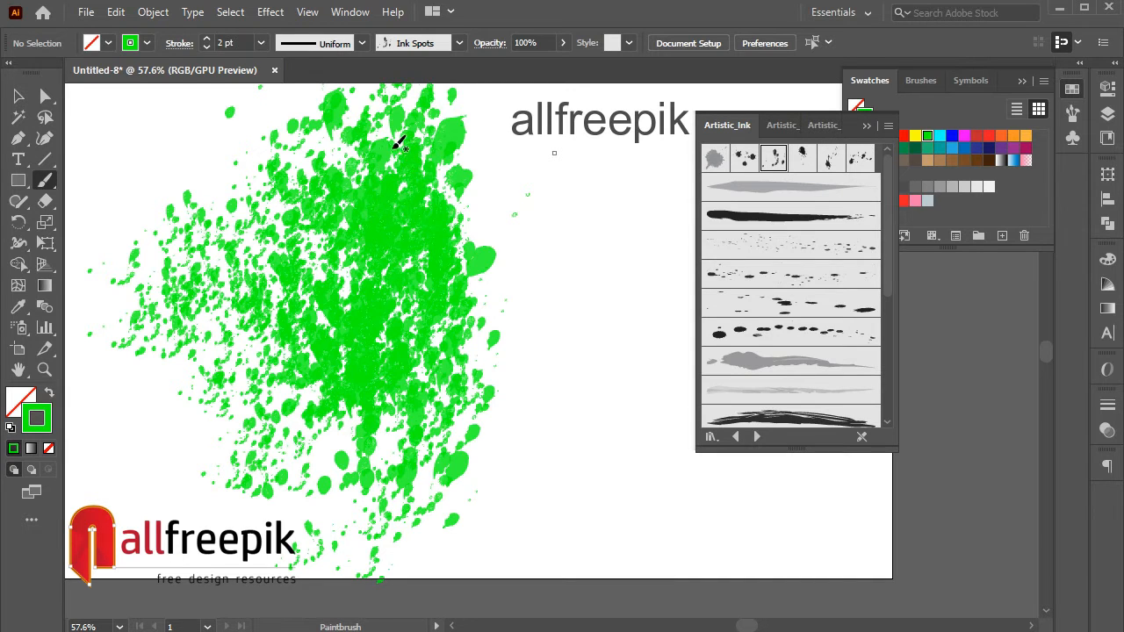
pyautogui.click(389, 135)
pyautogui.click(444, 455)
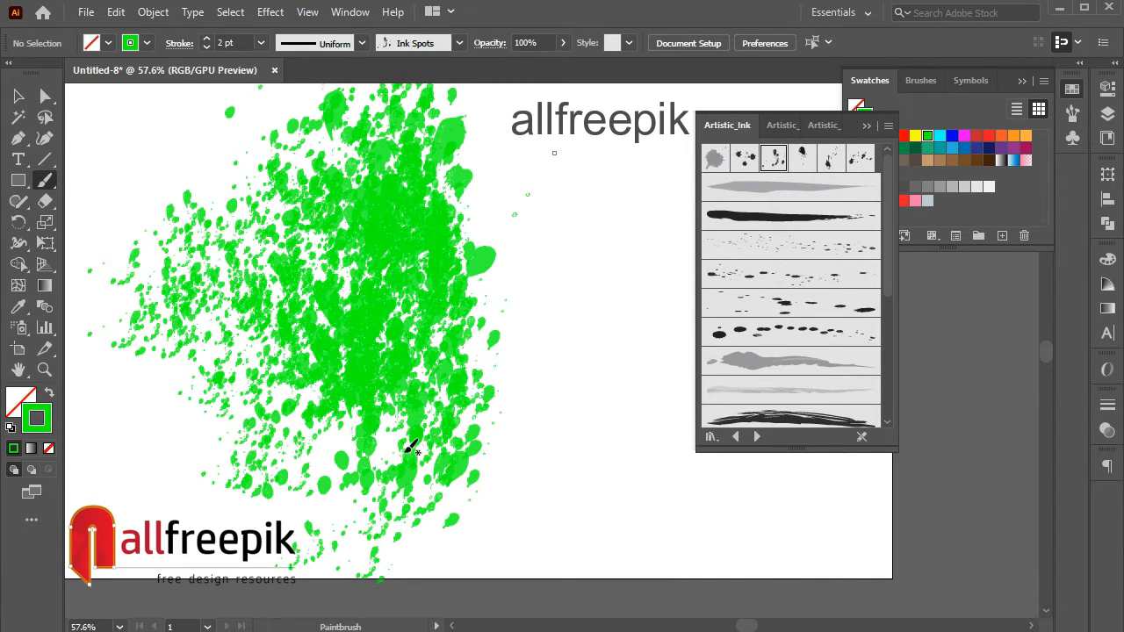
pyautogui.click(366, 448)
pyautogui.click(329, 419)
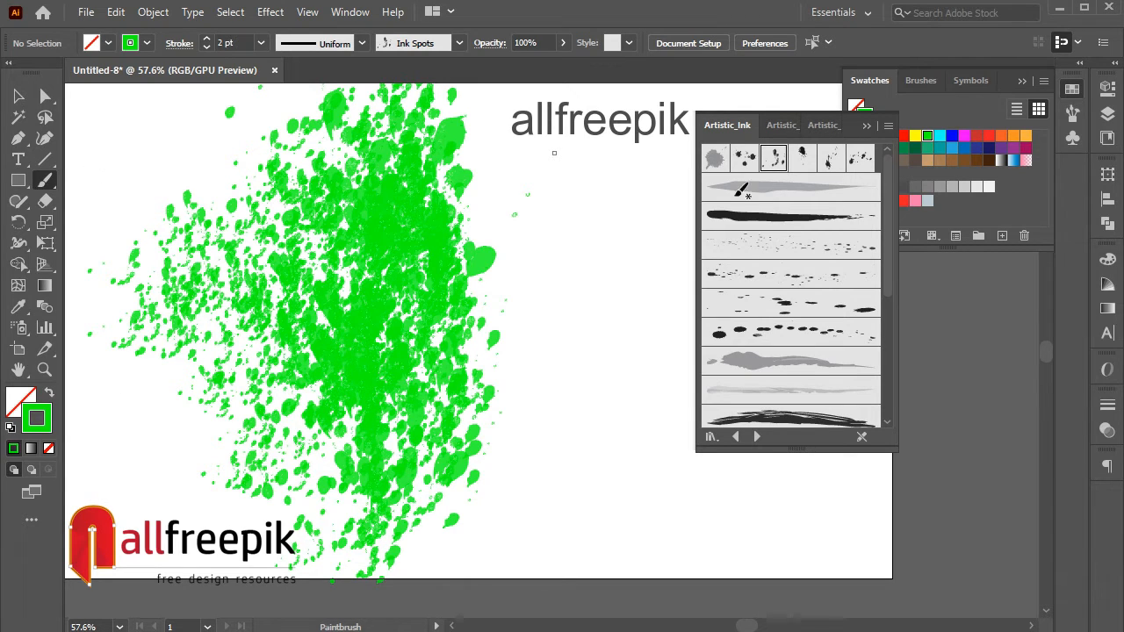
# Change the stroke colour to red and paint scattered 2 pt Ink Spots splatters beside the green patch
pyautogui.click(989, 139)
pyautogui.click(537, 211)
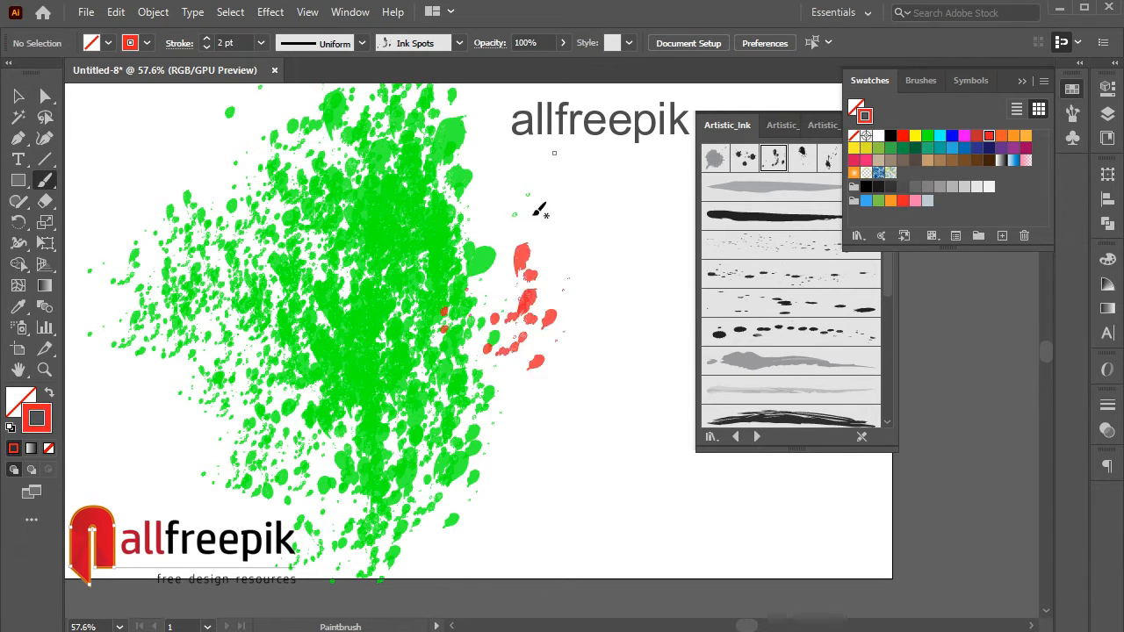
pyautogui.click(597, 181)
pyautogui.moveTo(612, 287); pyautogui.dragTo(512, 290)
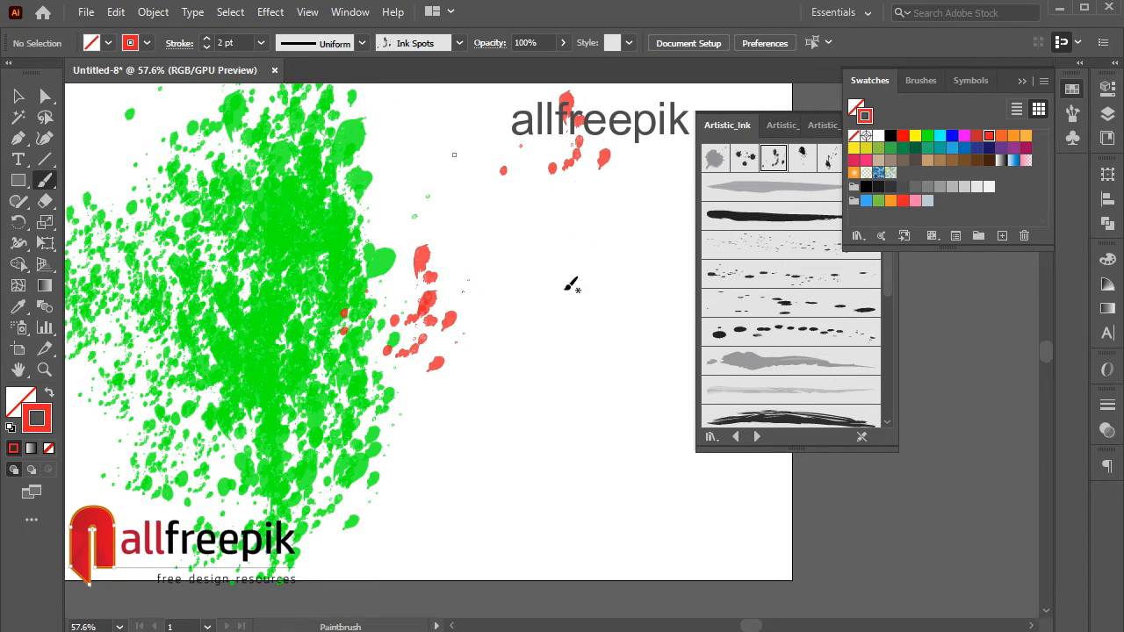
pyautogui.moveTo(579, 171); pyautogui.dragTo(537, 290)
pyautogui.moveTo(622, 209); pyautogui.dragTo(630, 278)
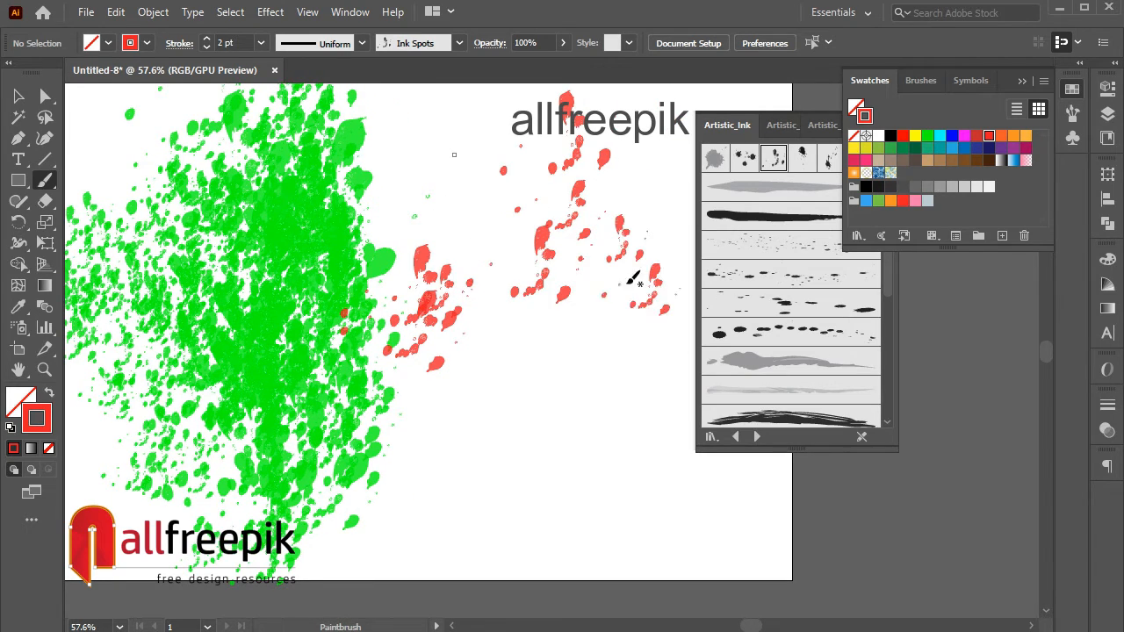
# Lower the stroke weight to 1 pt and scatter small red splatters across the area beside the green patch, overlapping its edge
pyautogui.click(208, 49)
pyautogui.click(562, 300)
pyautogui.click(538, 321)
pyautogui.moveTo(588, 396); pyautogui.dragTo(534, 396)
pyautogui.click(546, 421)
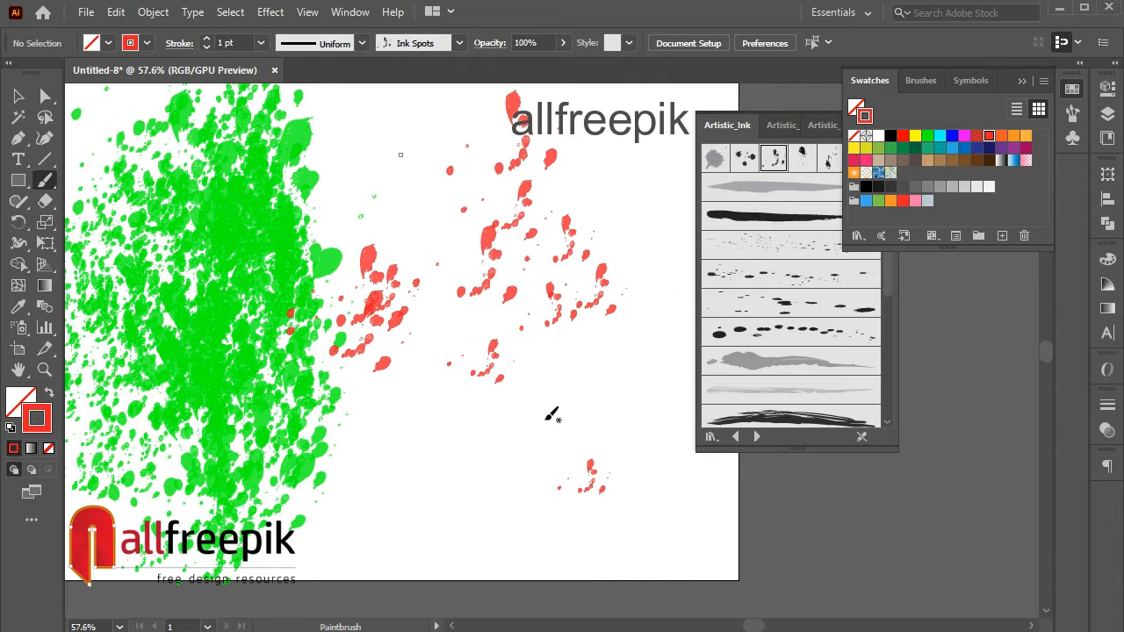
pyautogui.click(531, 388)
pyautogui.click(610, 340)
pyautogui.click(627, 249)
pyautogui.click(583, 252)
pyautogui.click(584, 218)
pyautogui.click(564, 229)
pyautogui.click(447, 186)
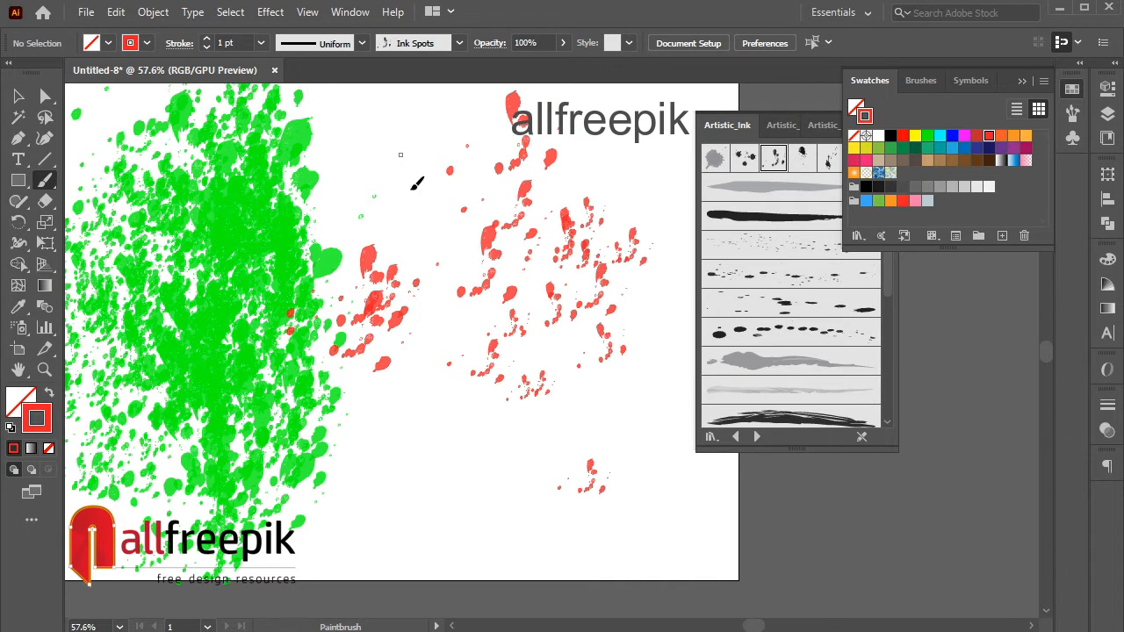
pyautogui.click(413, 189)
pyautogui.click(443, 316)
pyautogui.click(399, 294)
pyautogui.click(470, 439)
pyautogui.click(545, 434)
pyautogui.click(603, 422)
pyautogui.click(552, 402)
pyautogui.click(532, 338)
pyautogui.click(416, 263)
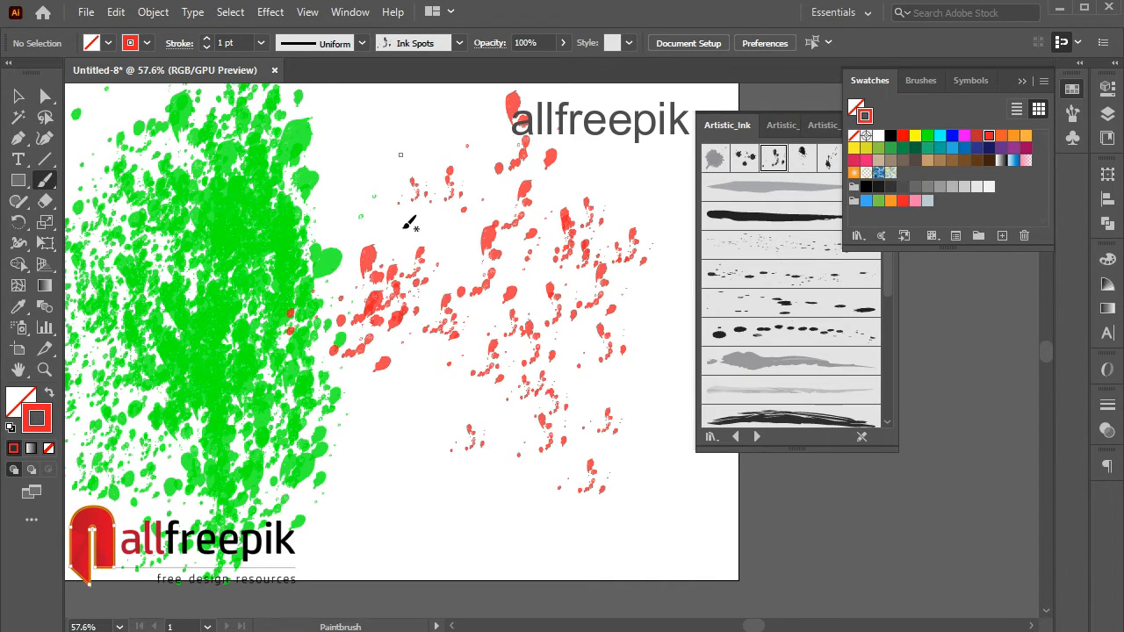
pyautogui.click(369, 205)
pyautogui.click(324, 201)
pyautogui.click(365, 151)
pyautogui.click(408, 204)
pyautogui.click(491, 207)
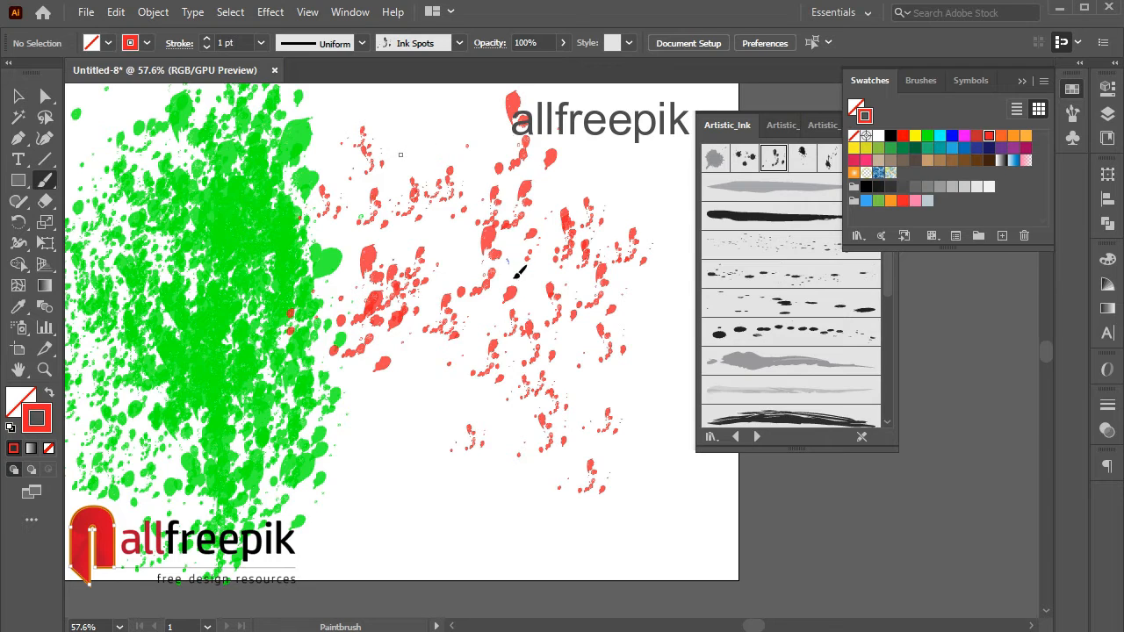
pyautogui.click(513, 263)
pyautogui.click(470, 142)
pyautogui.click(454, 196)
pyautogui.click(373, 239)
pyautogui.click(403, 297)
pyautogui.click(464, 369)
pyautogui.click(440, 410)
pyautogui.click(398, 387)
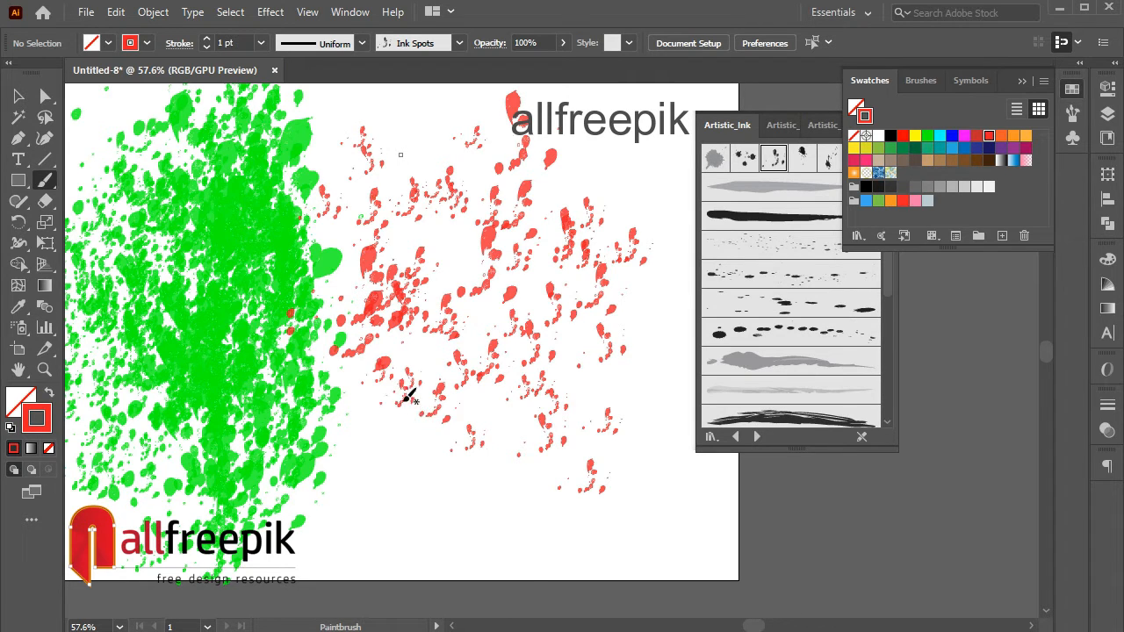
pyautogui.click(476, 484)
pyautogui.click(500, 429)
pyautogui.click(603, 464)
pyautogui.click(592, 431)
pyautogui.click(570, 358)
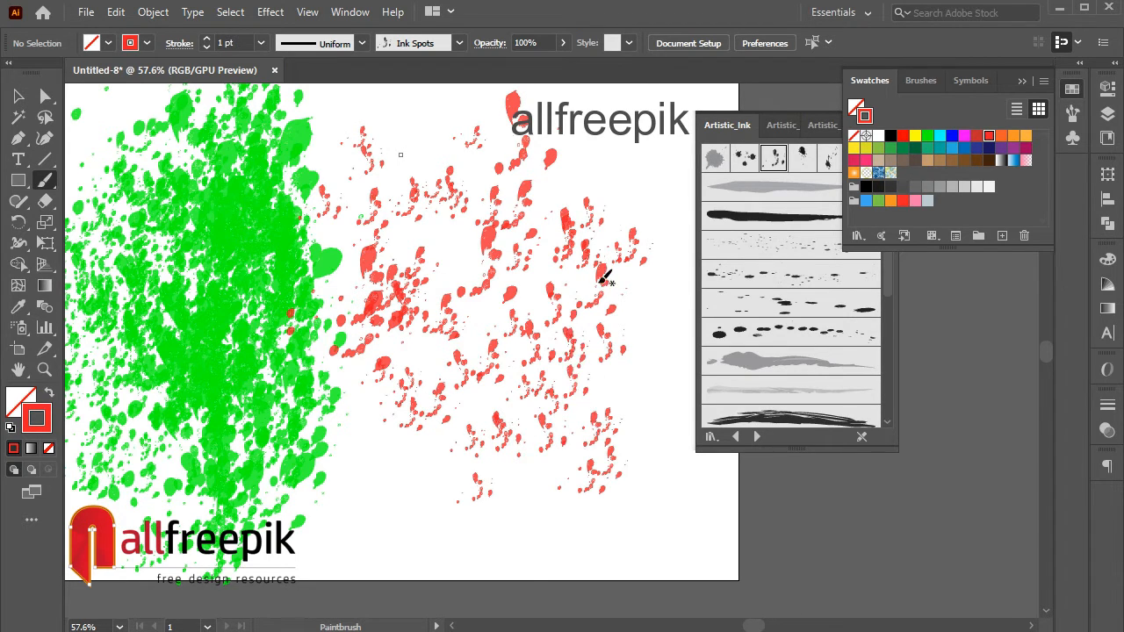
pyautogui.click(598, 237)
pyautogui.click(628, 228)
pyautogui.click(578, 188)
pyautogui.click(553, 215)
pyautogui.click(425, 255)
pyautogui.click(446, 298)
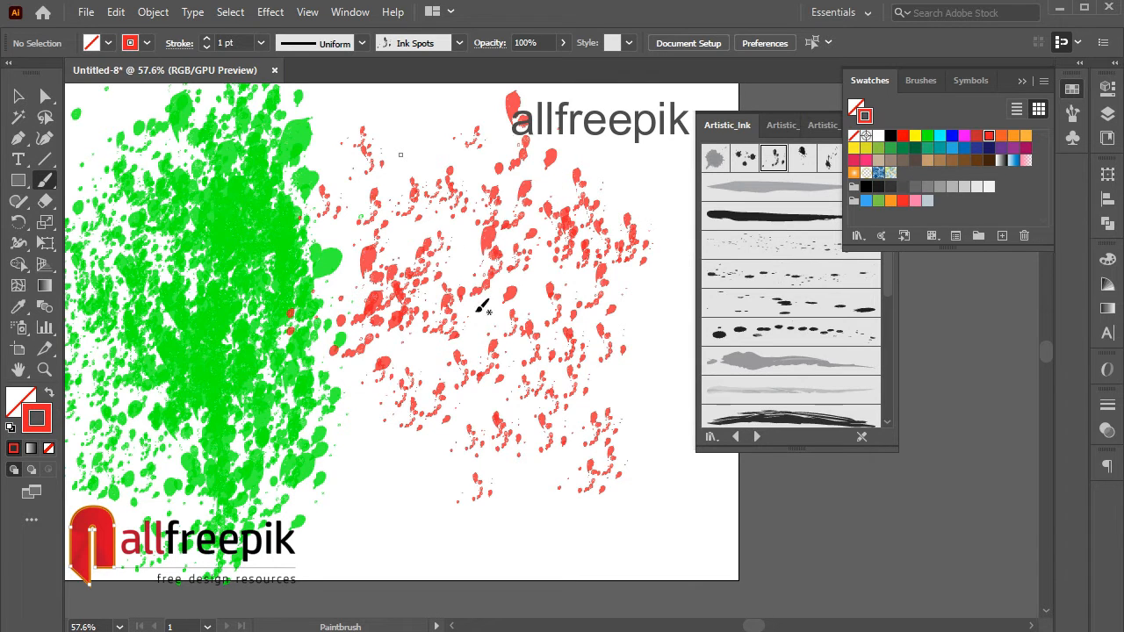
pyautogui.click(403, 339)
pyautogui.click(395, 412)
pyautogui.click(369, 394)
pyautogui.click(300, 360)
pyautogui.click(305, 322)
pyautogui.click(307, 217)
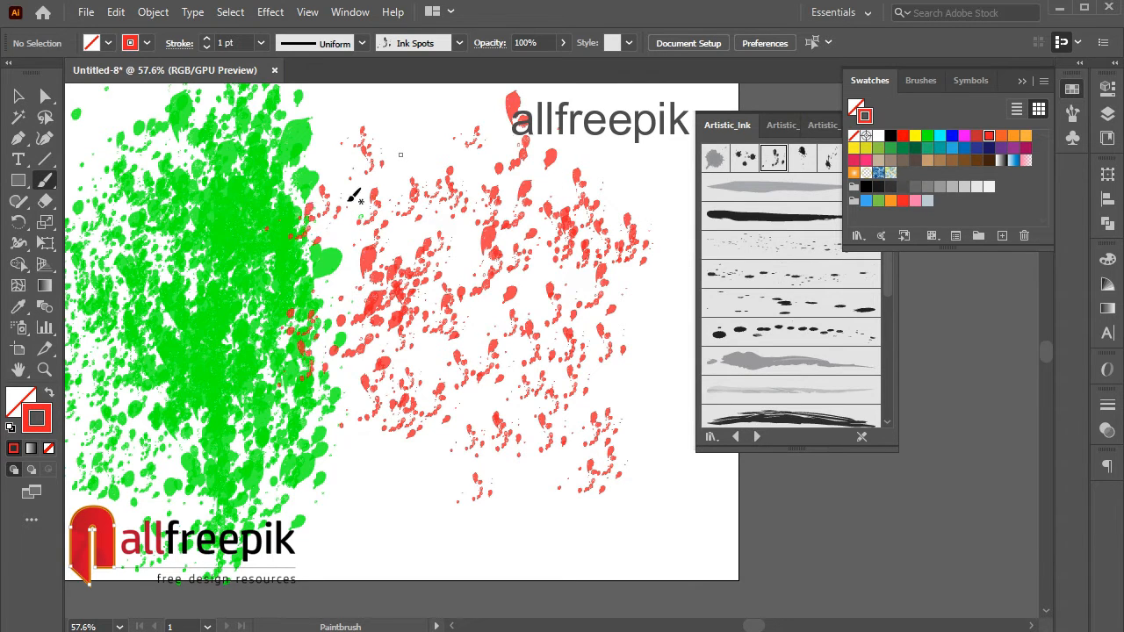
pyautogui.click(344, 197)
pyautogui.click(392, 167)
pyautogui.click(434, 123)
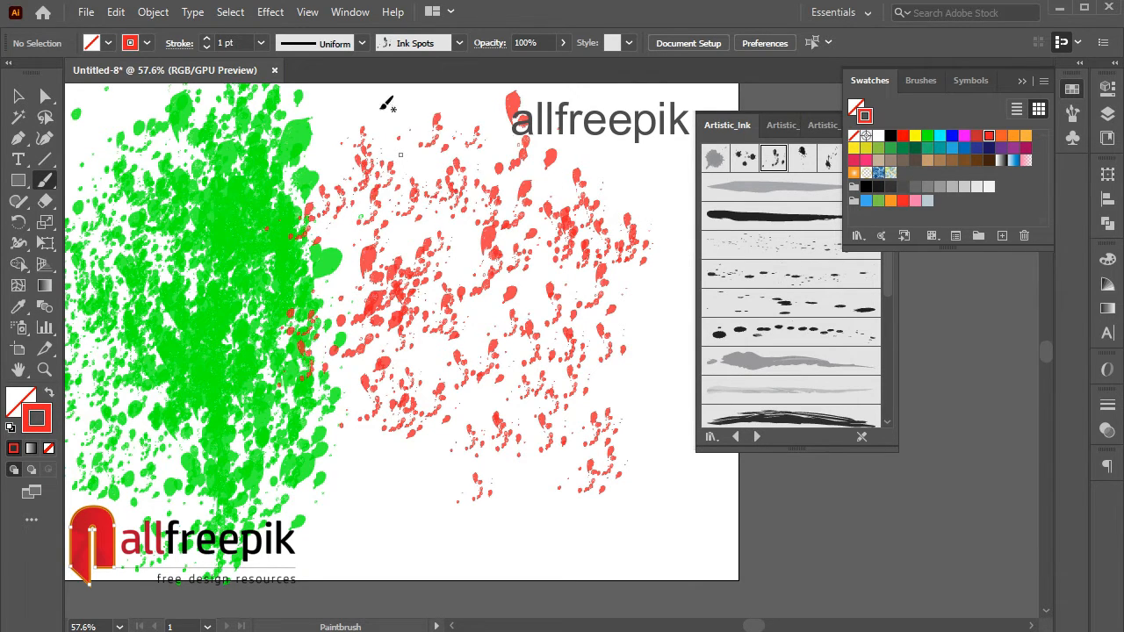
pyautogui.click(399, 491)
# Raise the stroke weight to 2 pt and add denser red splatters through the middle of the red area
pyautogui.click(447, 299)
pyautogui.click(447, 299)
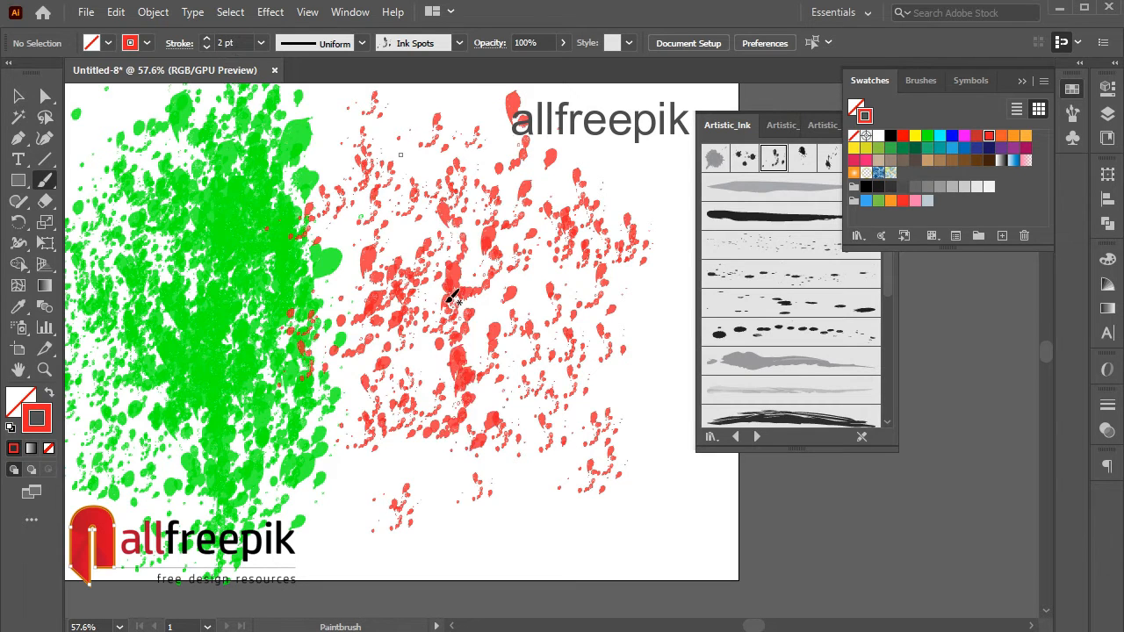
pyautogui.click(446, 299)
pyautogui.click(453, 299)
pyautogui.click(491, 298)
pyautogui.click(506, 295)
pyautogui.click(526, 296)
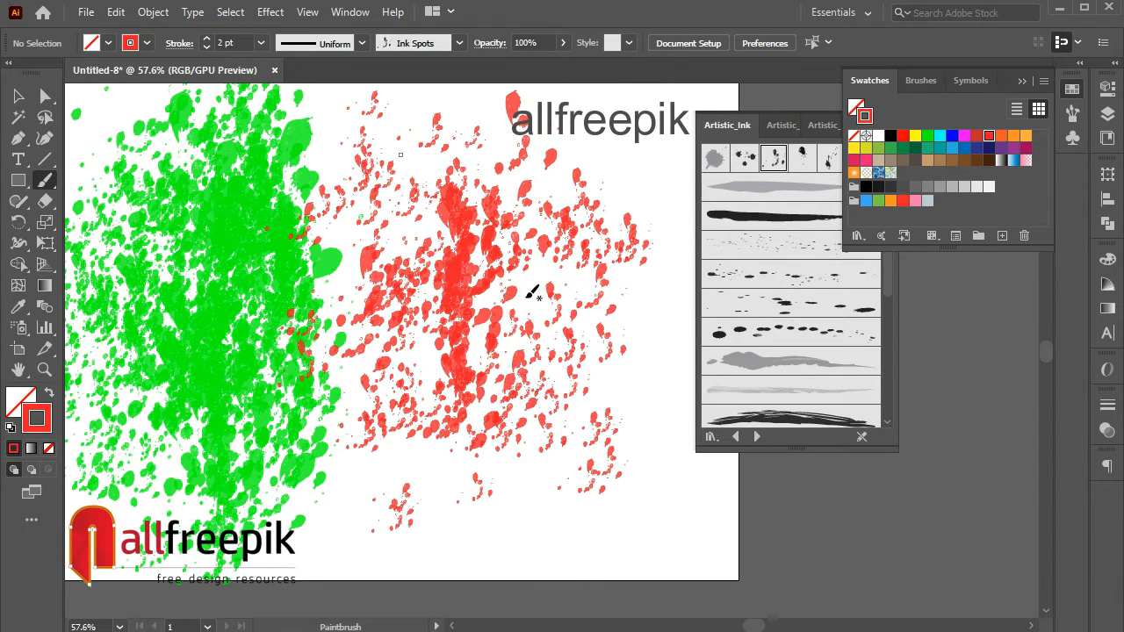
# Add more 2 pt red Ink Spots splatters just beyond the dense middle of the red area, on the side away from the green
pyautogui.click(529, 295)
pyautogui.click(527, 285)
pyautogui.click(496, 208)
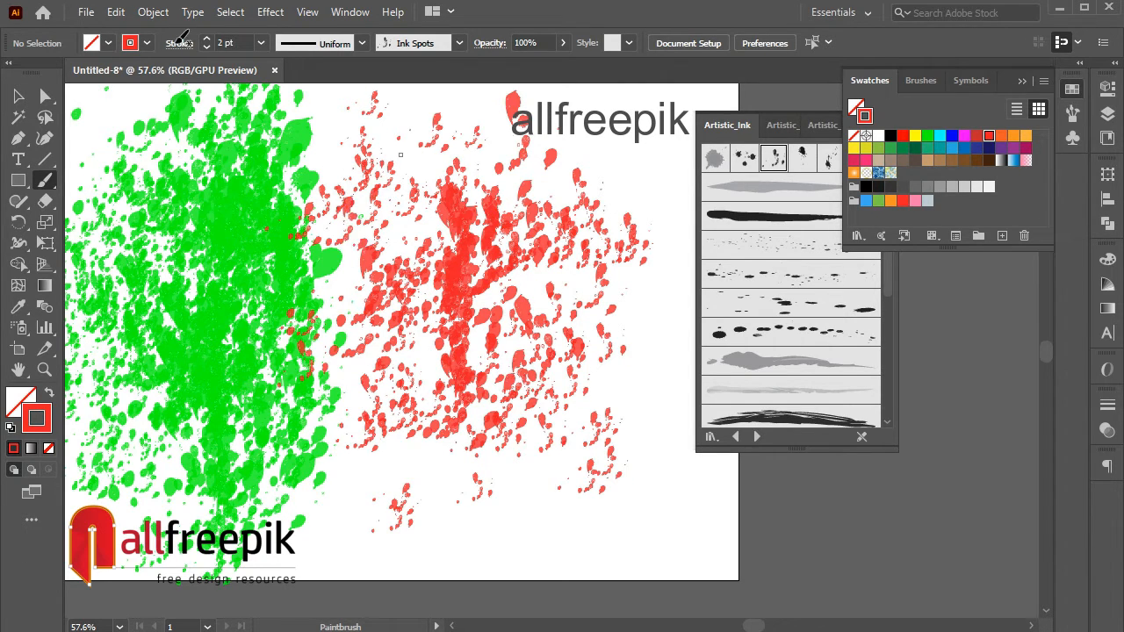
# Raise the stroke weight to 3 pt and paint larger red splatters through the upper, middle and lower parts of the red area
pyautogui.click(207, 39)
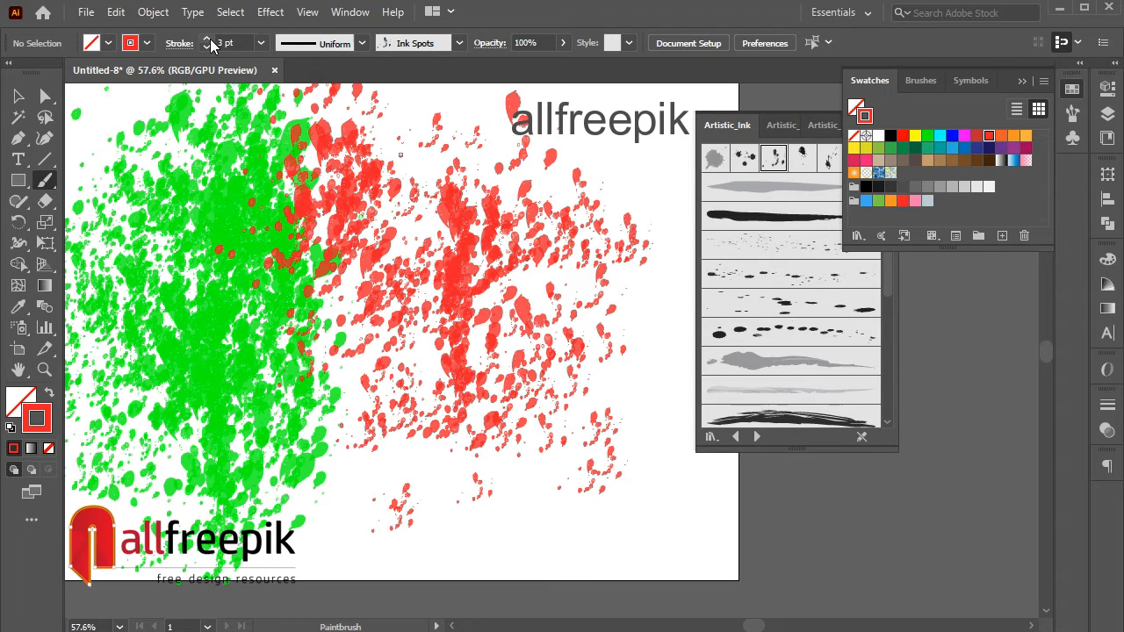
pyautogui.click(412, 189)
pyautogui.click(408, 136)
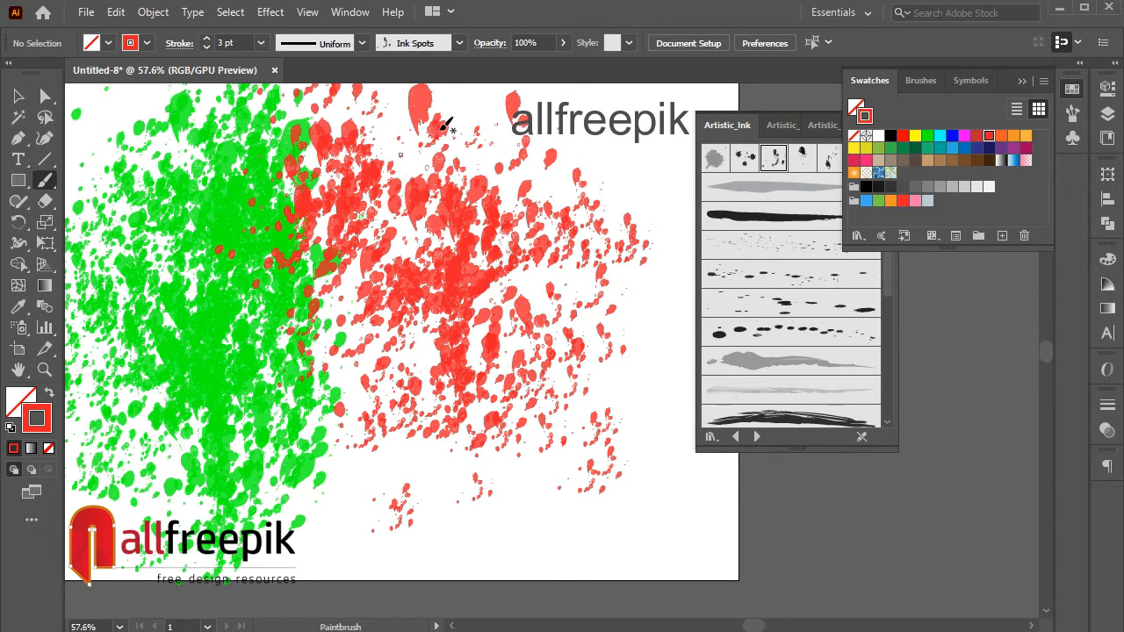
pyautogui.click(439, 126)
pyautogui.click(428, 134)
pyautogui.click(402, 365)
pyautogui.click(442, 501)
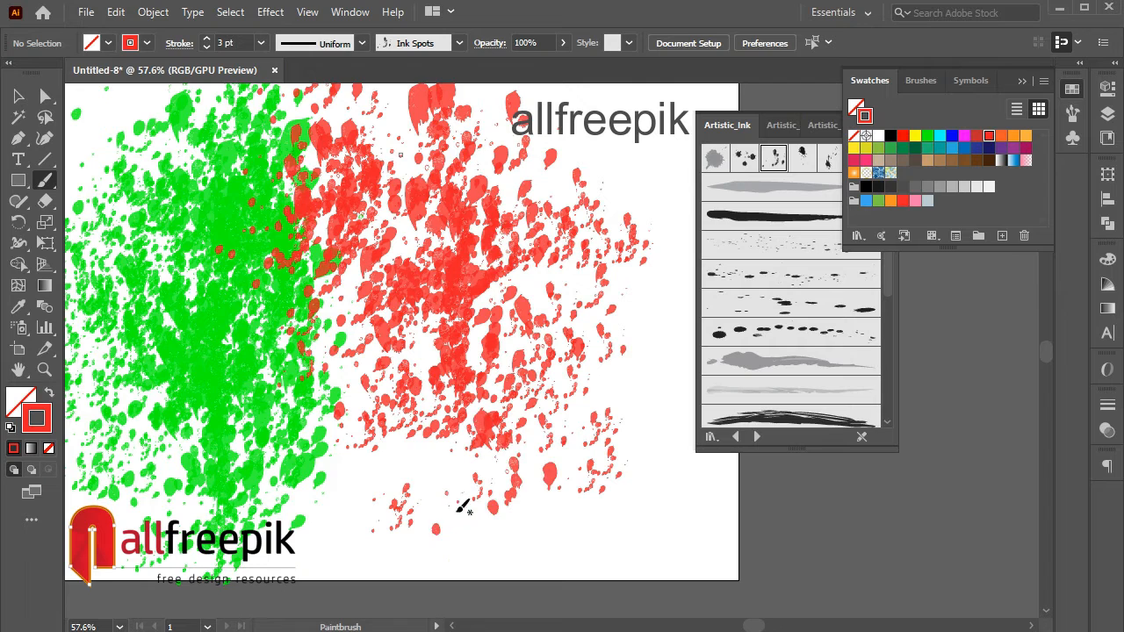
# Fill the sparse lower part of the red area with 3 pt splatters, letting a few land on the green patch
pyautogui.click(457, 511)
pyautogui.click(412, 491)
pyautogui.click(391, 479)
pyautogui.click(422, 430)
pyautogui.click(474, 389)
pyautogui.click(501, 391)
pyautogui.click(491, 318)
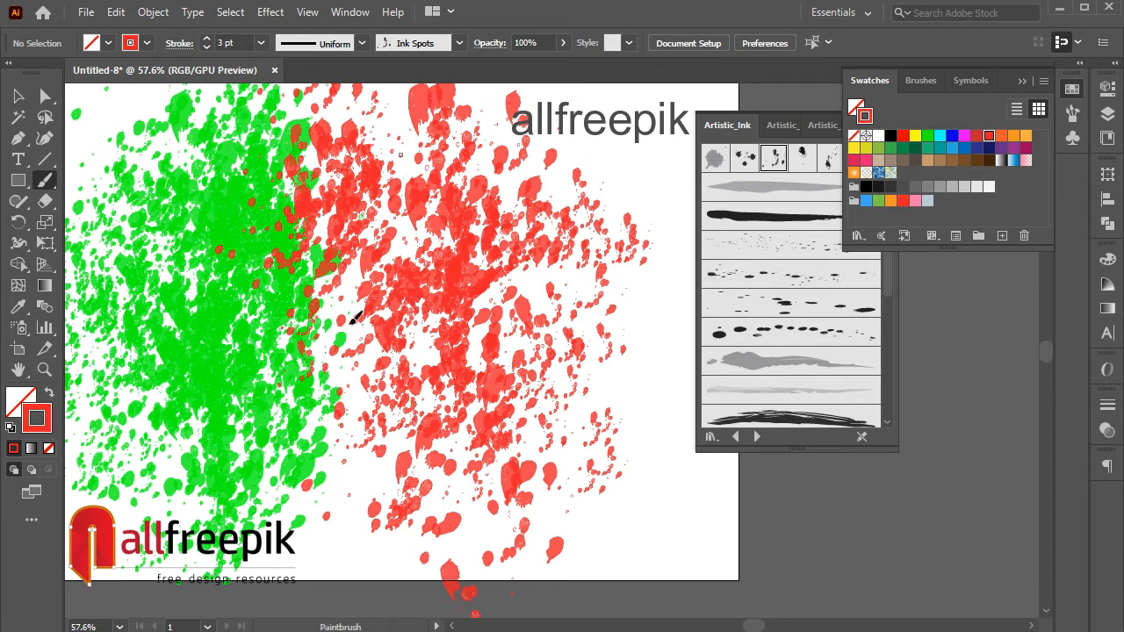
pyautogui.click(353, 323)
pyautogui.click(349, 356)
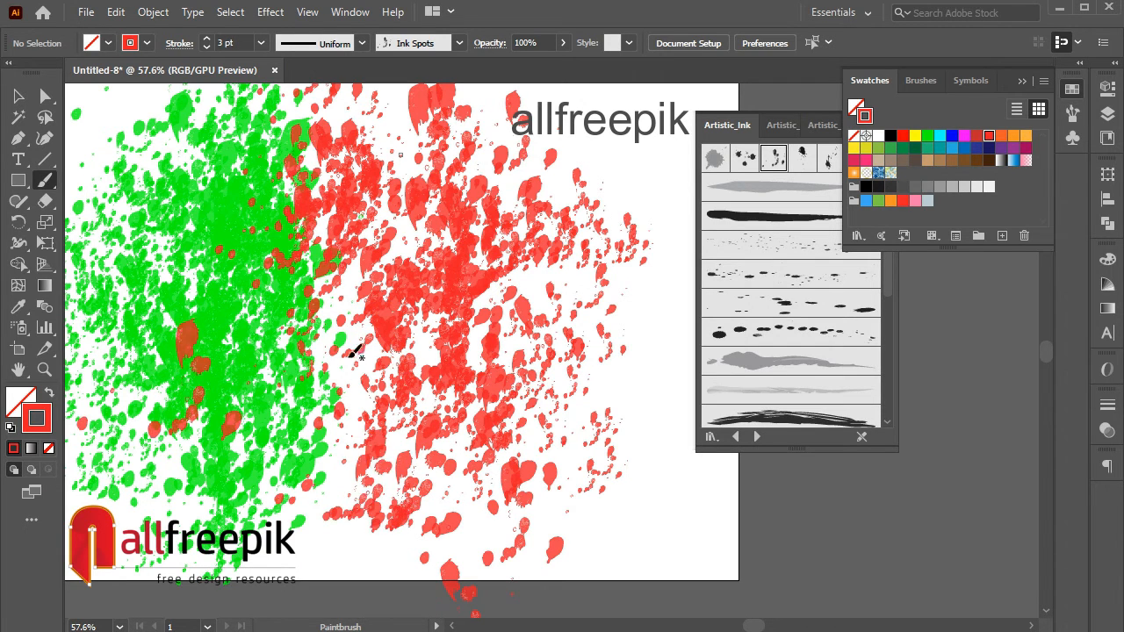
# Lower the stroke weight to 2 pt and fill gaps between the green edge and the centre of the red area
pyautogui.click(207, 49)
pyautogui.click(364, 357)
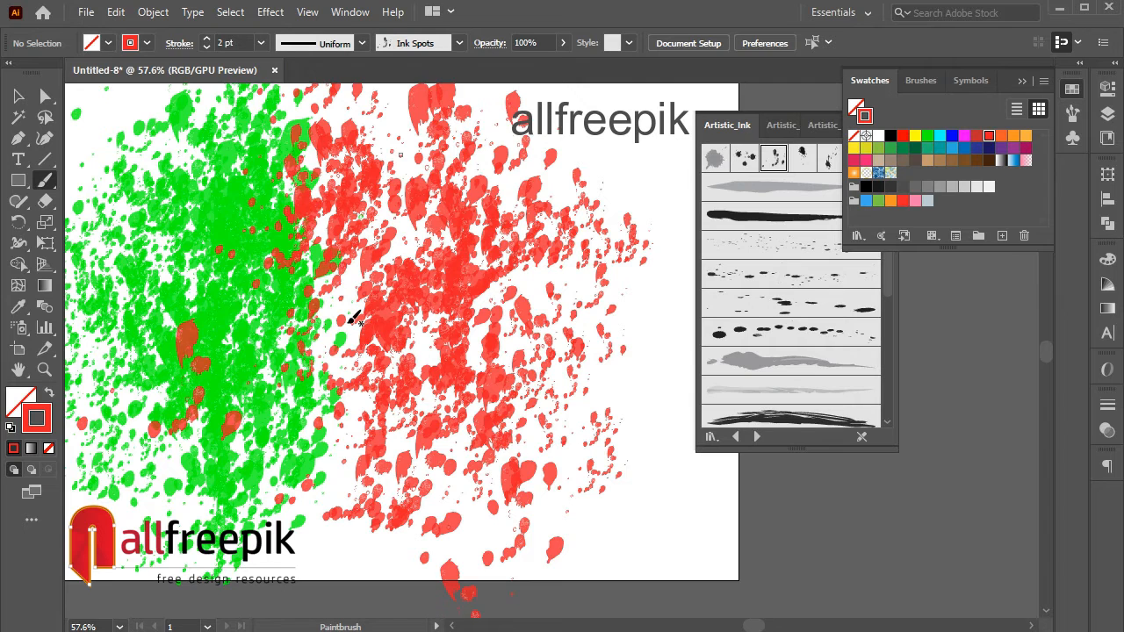
pyautogui.click(347, 307)
pyautogui.click(352, 314)
pyautogui.click(432, 305)
pyautogui.click(444, 318)
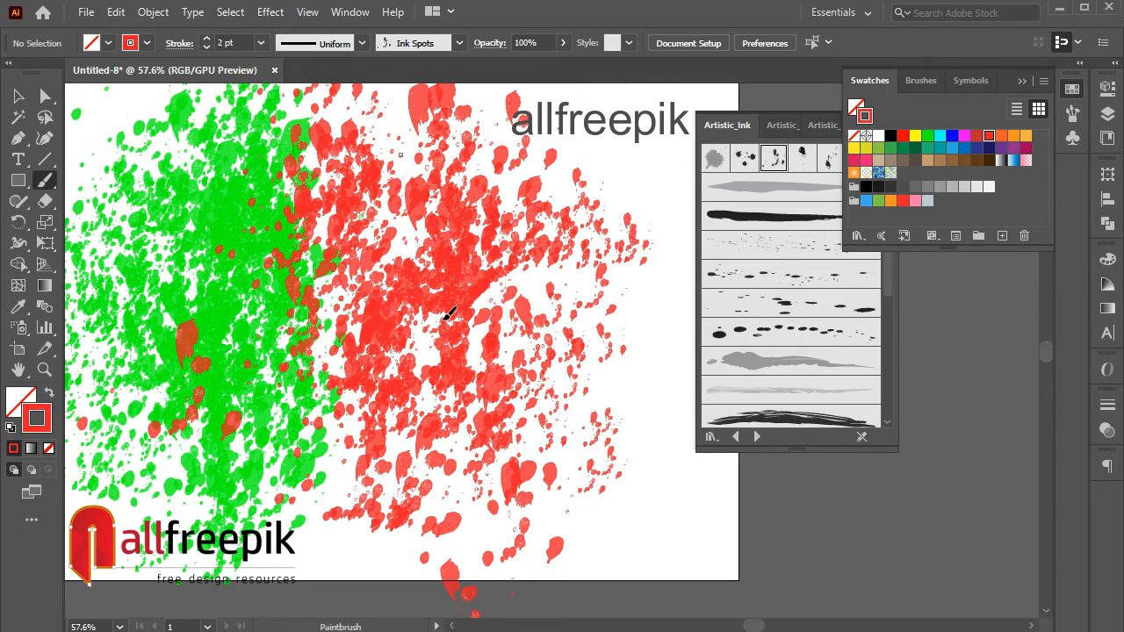
# Continue the 2 pt red splatters through the lower middle, outer side and upper part of the red area
pyautogui.click(451, 356)
pyautogui.click(462, 377)
pyautogui.click(467, 376)
pyautogui.click(503, 304)
pyautogui.click(515, 296)
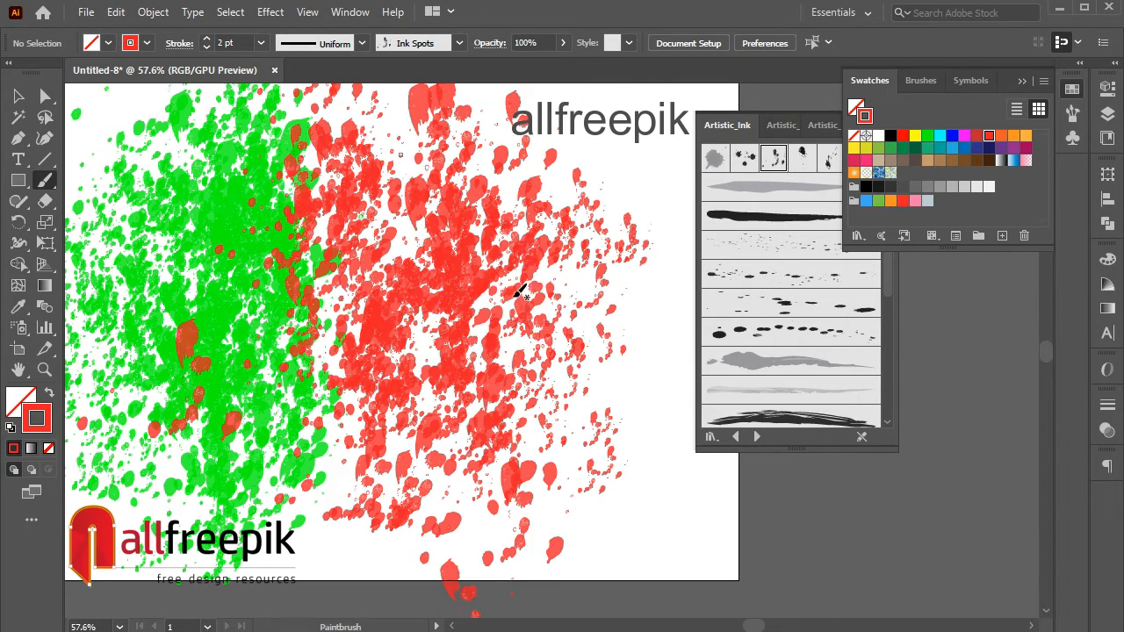
pyautogui.click(439, 248)
pyautogui.click(416, 183)
pyautogui.click(409, 155)
pyautogui.click(409, 132)
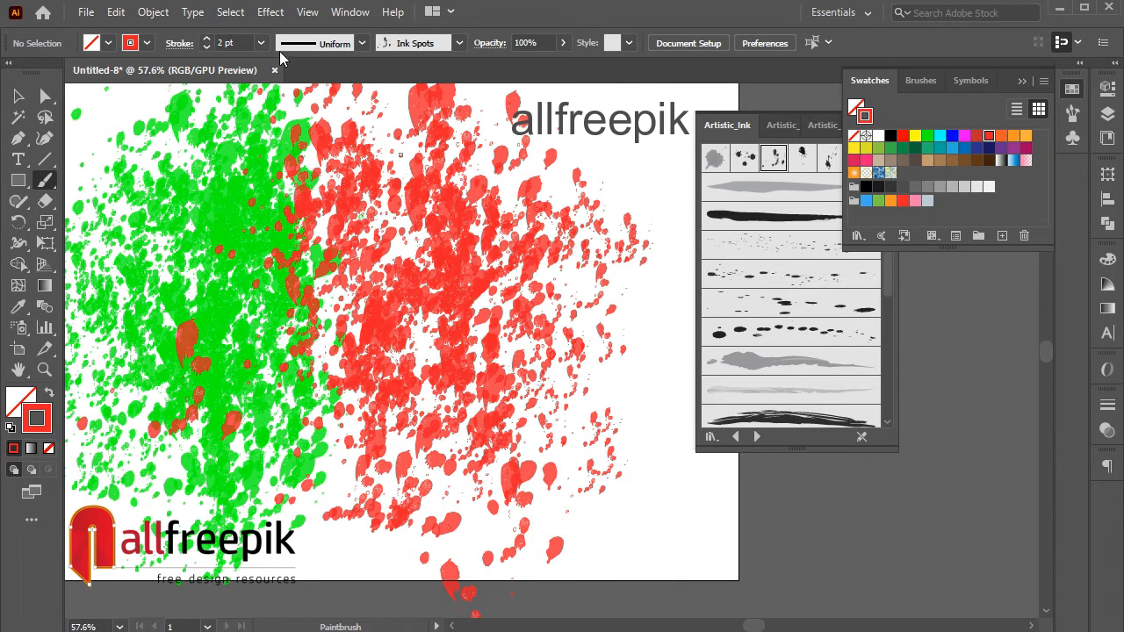
# Set the stroke weight back to 3 pt and paint red splatters on the outer edge and upper middle of the red area
pyautogui.click(597, 249)
pyautogui.click(487, 220)
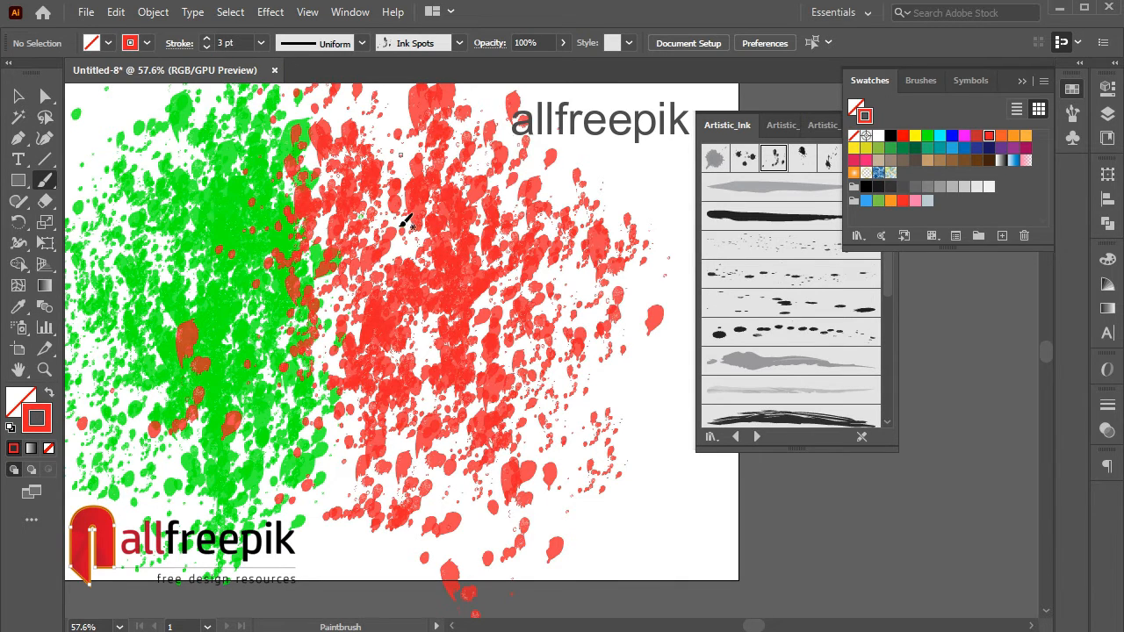
pyautogui.click(403, 223)
pyautogui.click(389, 154)
pyautogui.click(400, 167)
pyautogui.click(429, 286)
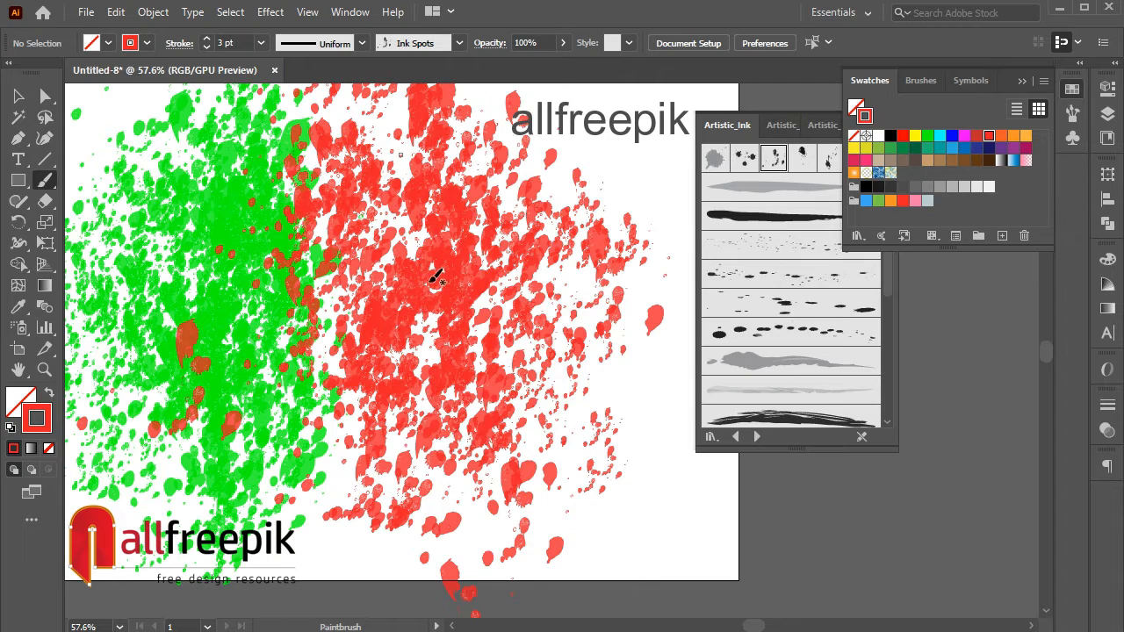
# Thicken the centre and the upper part nearest the green with more 3 pt red splatters
pyautogui.click(432, 316)
pyautogui.click(431, 336)
pyautogui.click(402, 307)
pyautogui.click(374, 276)
pyautogui.click(375, 245)
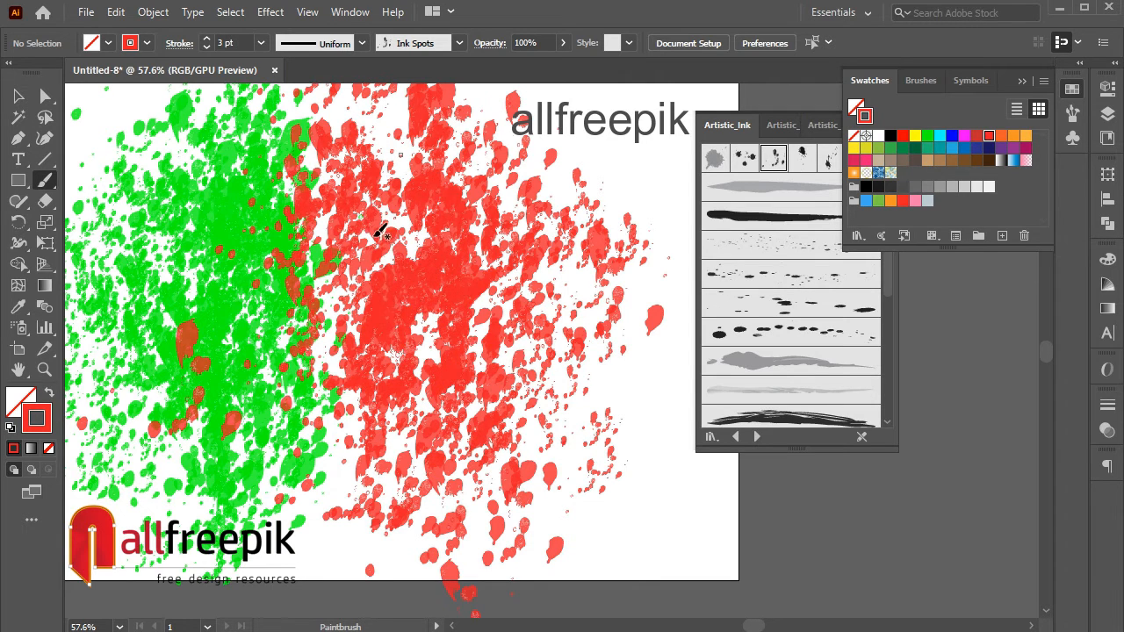
pyautogui.click(374, 238)
pyautogui.click(389, 167)
pyautogui.click(392, 130)
# Extend the 3 pt red splatters along the lower part of the red area and its border with the green
pyautogui.click(497, 332)
pyautogui.click(436, 388)
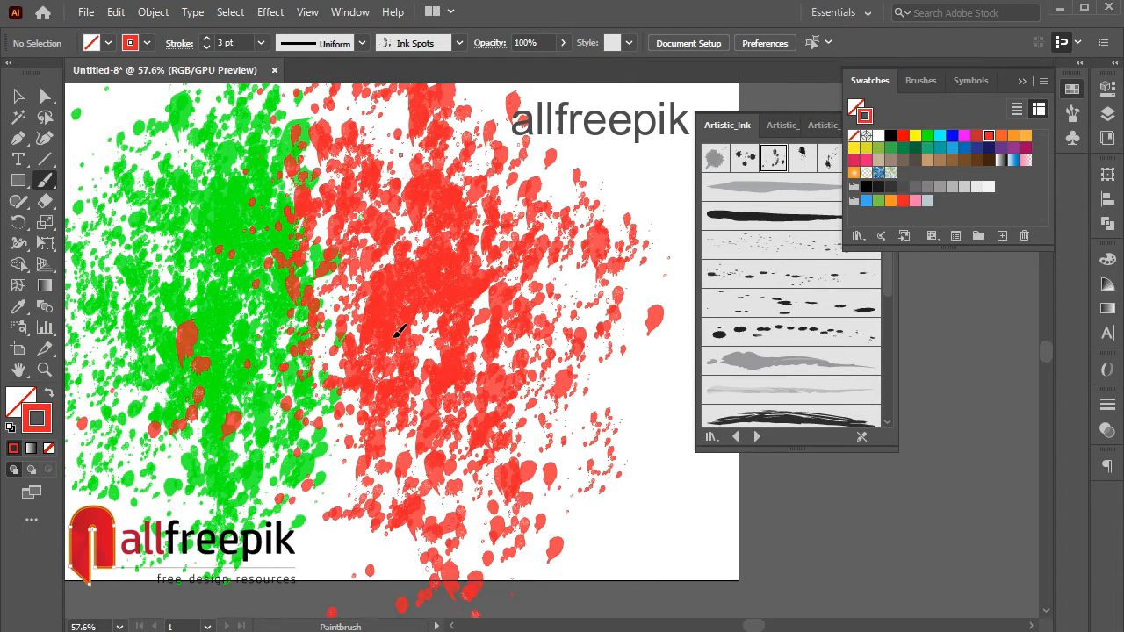
pyautogui.click(394, 336)
pyautogui.click(350, 339)
pyautogui.click(345, 396)
pyautogui.click(343, 336)
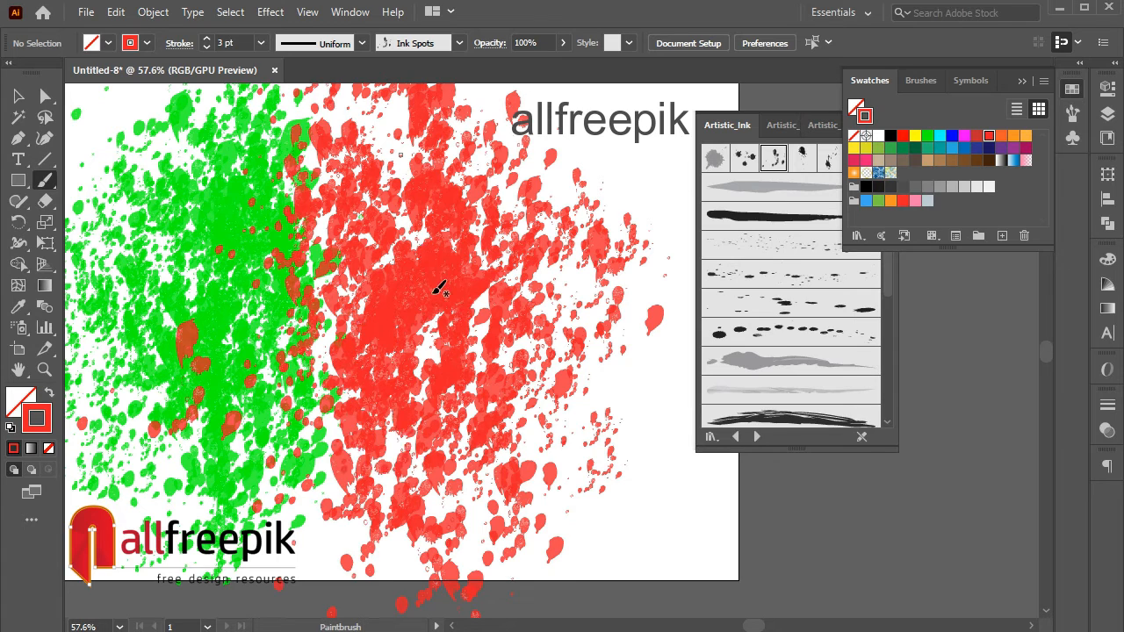
# Thicken the centre and upper part of the red area with further splatters, raising the stroke weight to 4 pt
pyautogui.click(439, 290)
pyautogui.click(421, 141)
pyautogui.click(429, 264)
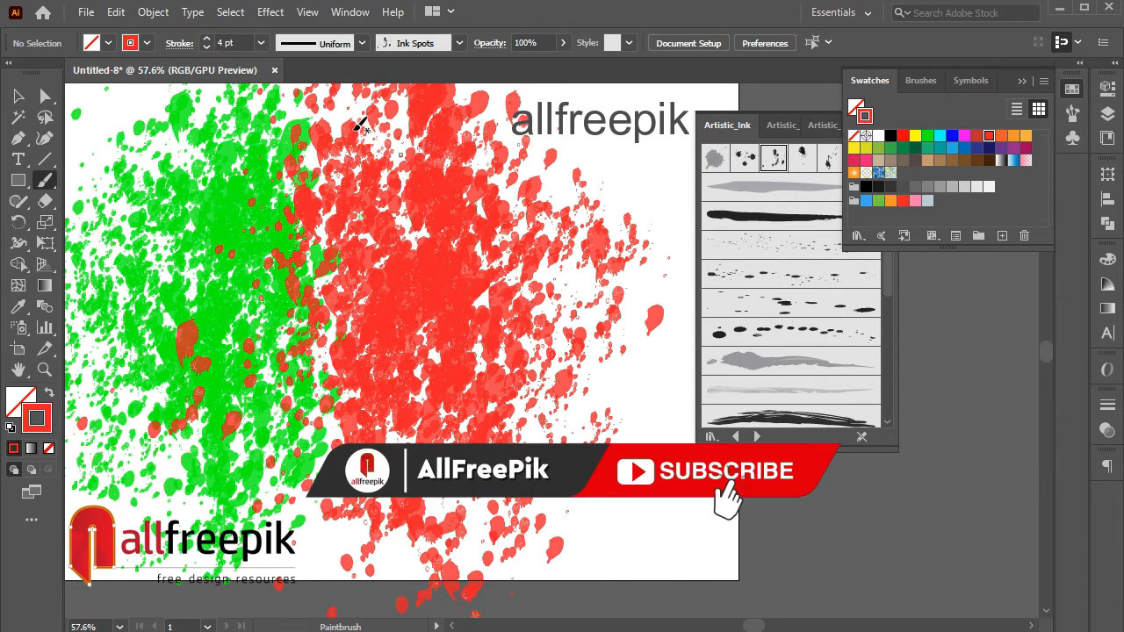
pyautogui.click(438, 268)
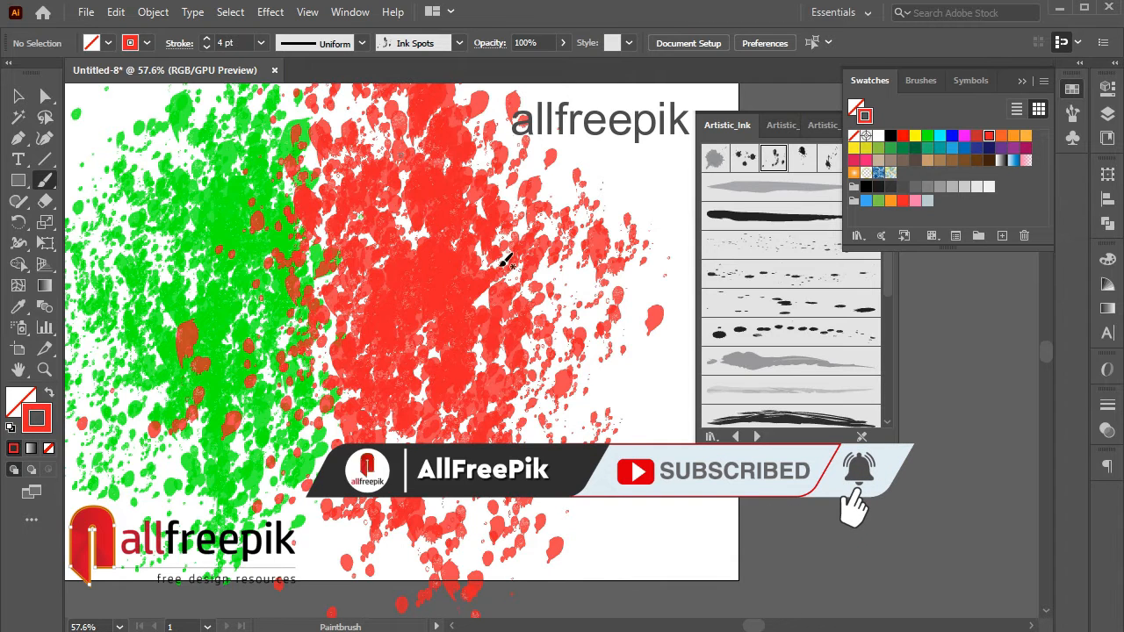
pyautogui.click(500, 266)
pyautogui.click(364, 244)
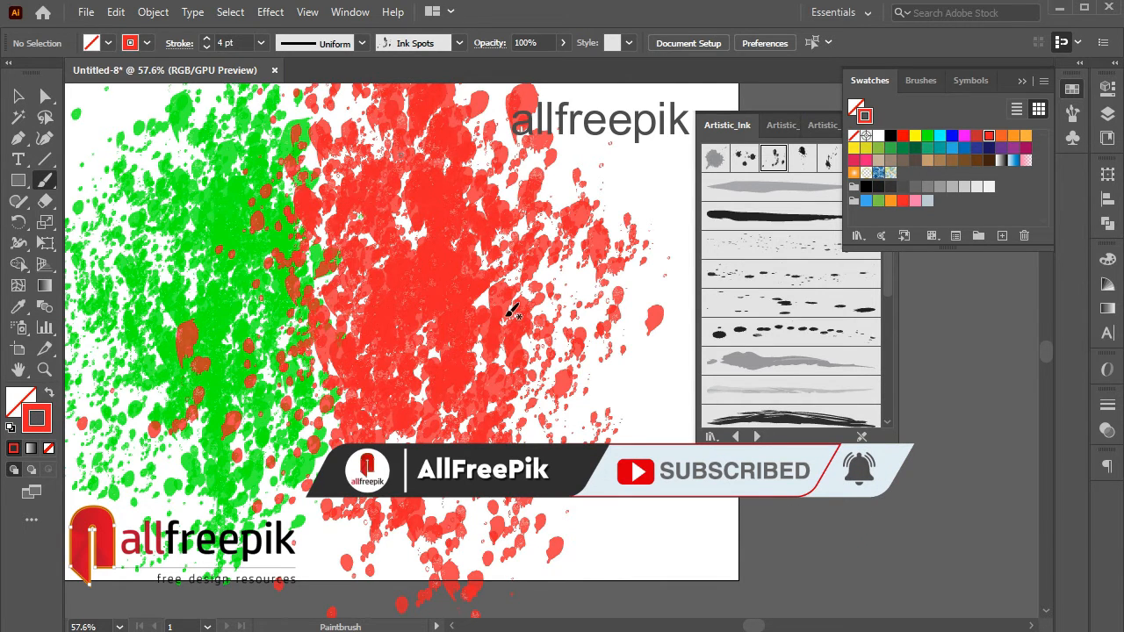
pyautogui.click(309, 193)
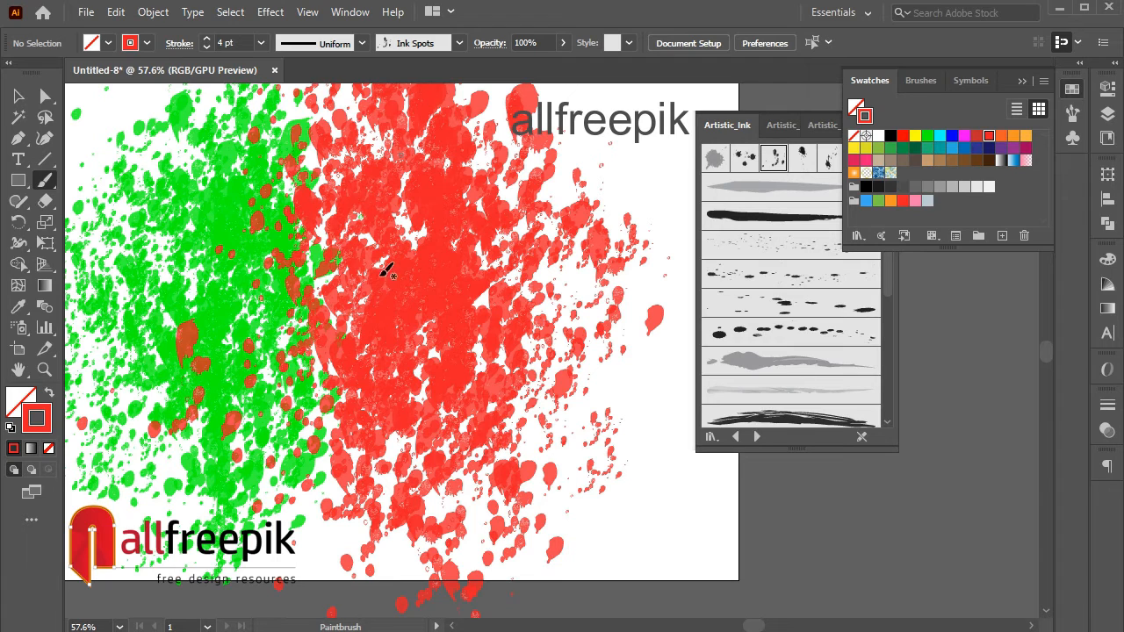
# Lower the stroke weight to 1 pt and scatter fine red splatters along the outer edge of the red area
pyautogui.click(207, 48)
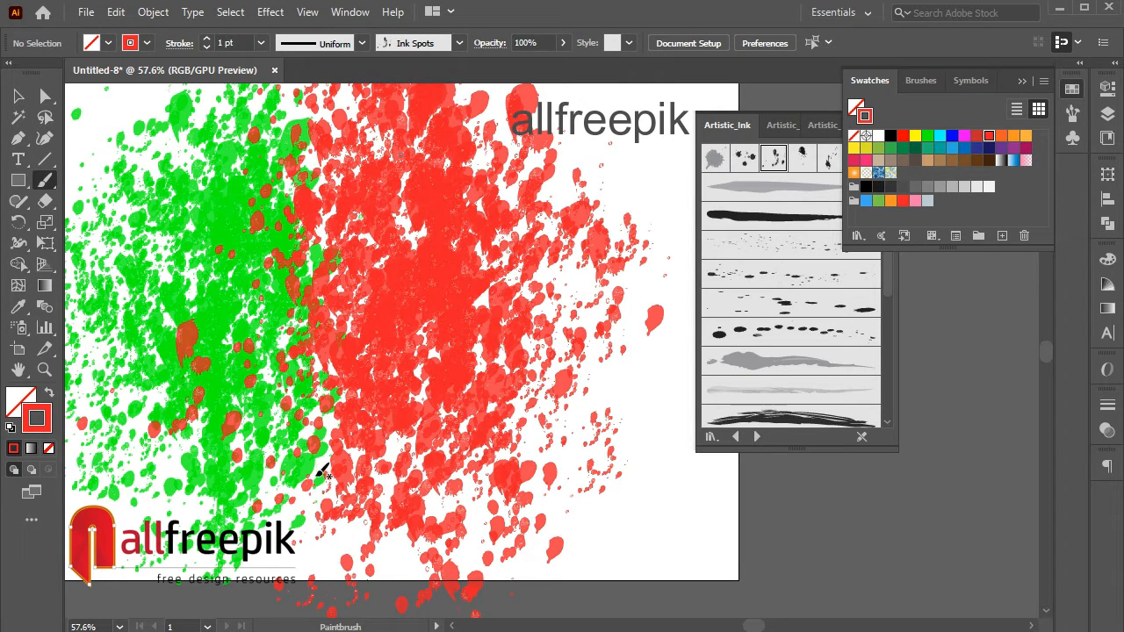
pyautogui.moveTo(580, 428)
pyautogui.mouseDown()
pyautogui.moveTo(631, 389)
pyautogui.moveTo(641, 351)
pyautogui.moveTo(604, 386)
pyautogui.moveTo(595, 360)
pyautogui.mouseUp()
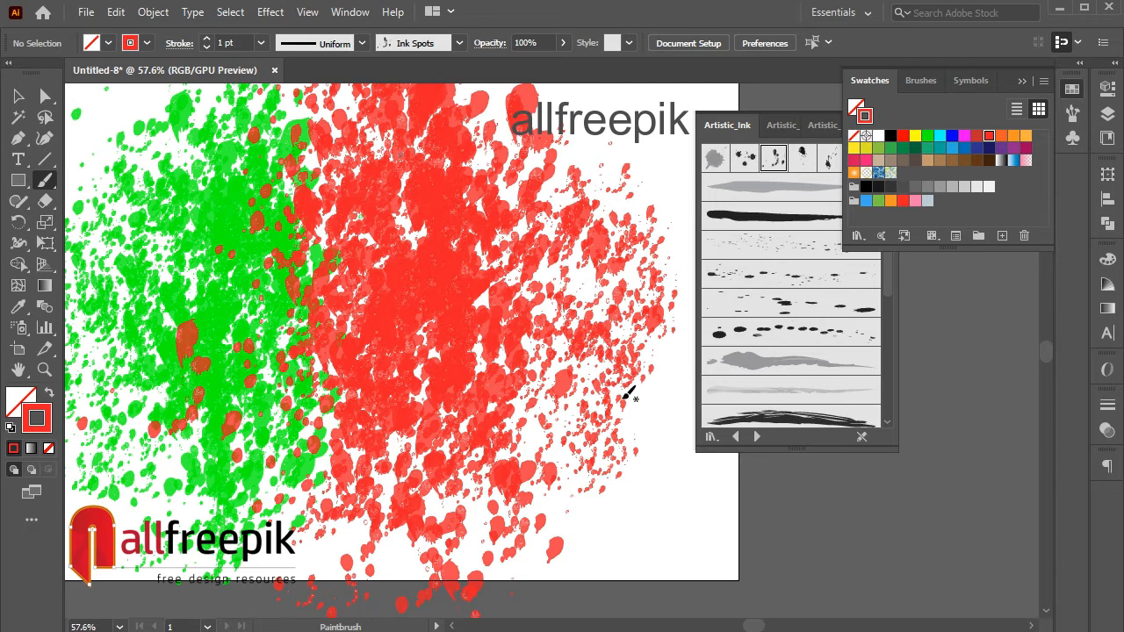
# Clear the selection and set up the Paintbrush with the uneven grey wash ink brush, a white stroke and an 8 pt weight
pyautogui.hotkey('ctrl', 'alt', 'space')
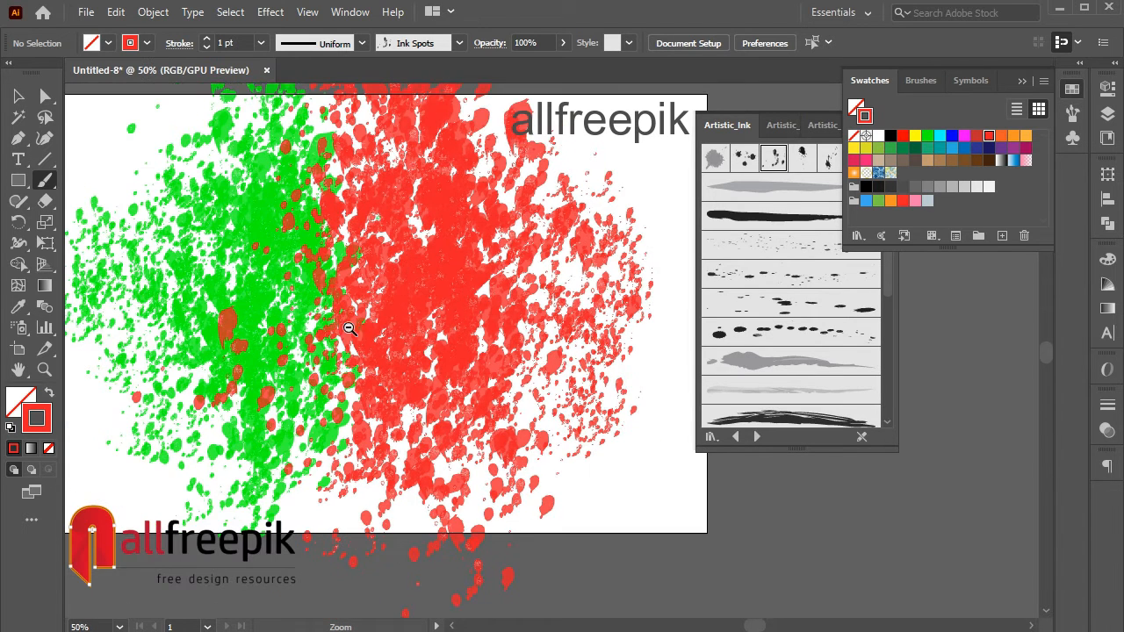
pyautogui.keyDown('ctrl'); pyautogui.keyDown('alt'); pyautogui.click(587, 262); pyautogui.keyUp('alt'); pyautogui.keyUp('ctrl')
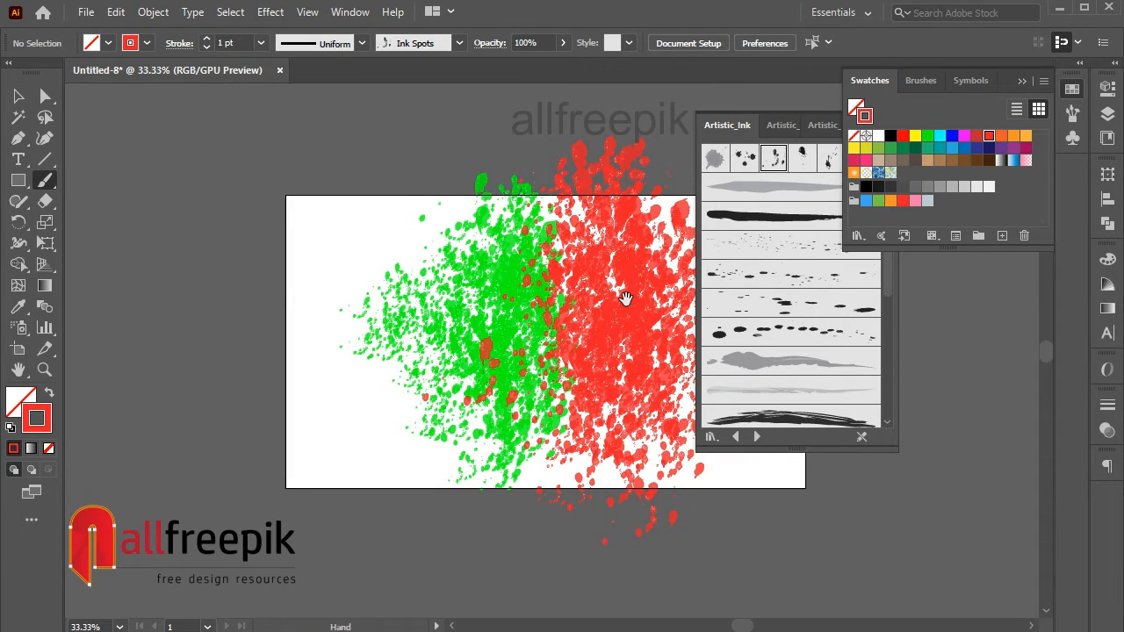
pyautogui.moveTo(580, 294); pyautogui.dragTo(413, 282)
pyautogui.click(20, 94)
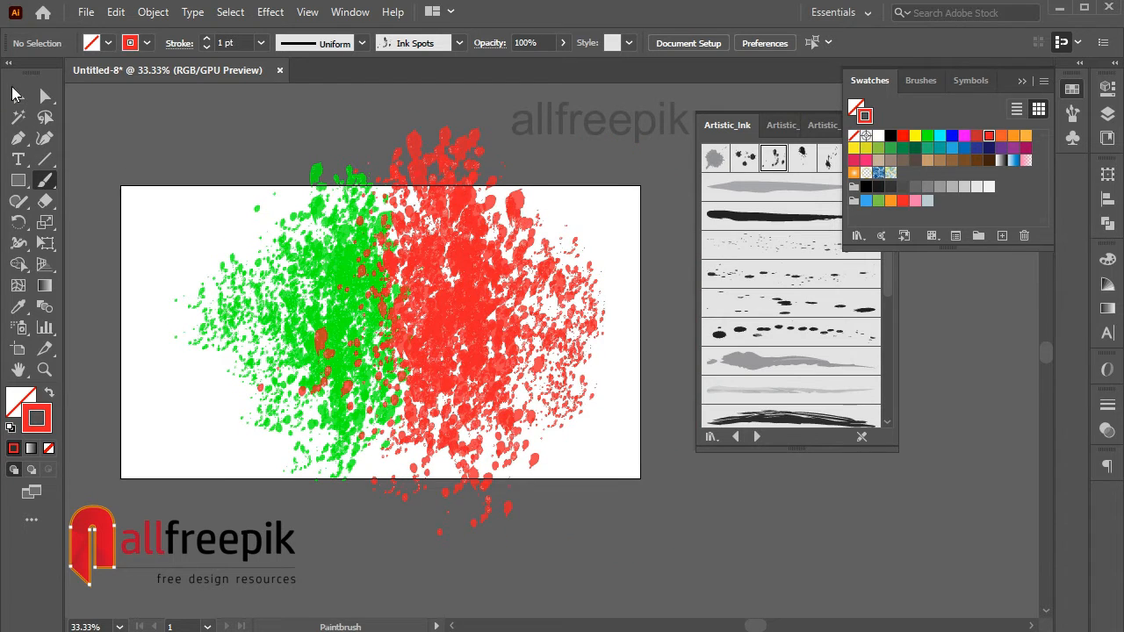
pyautogui.click(540, 376)
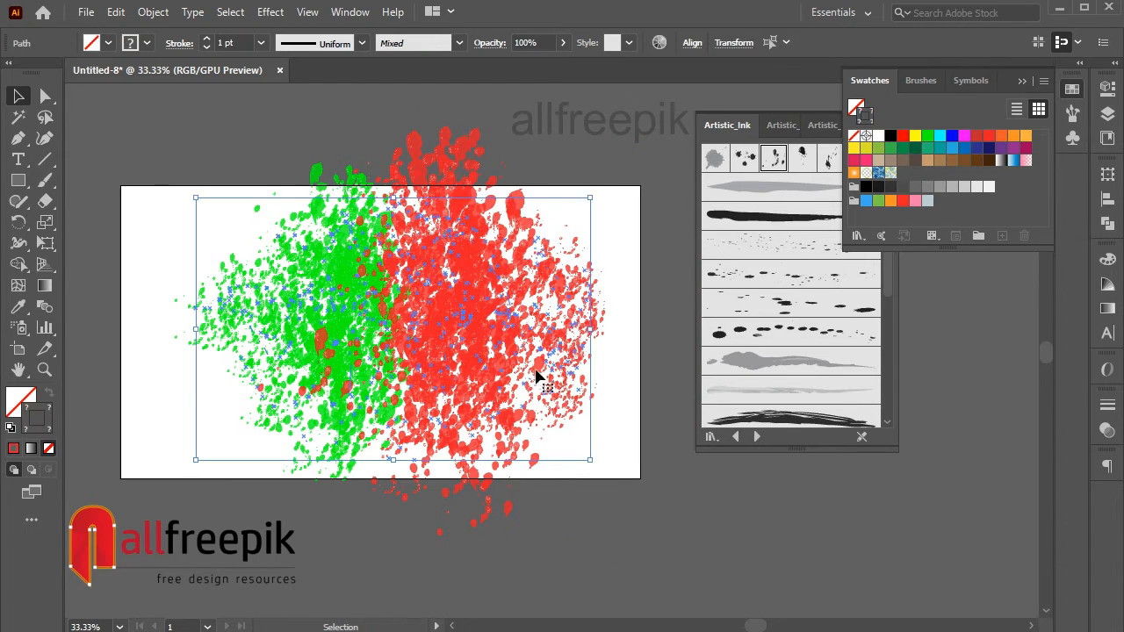
pyautogui.click(534, 158)
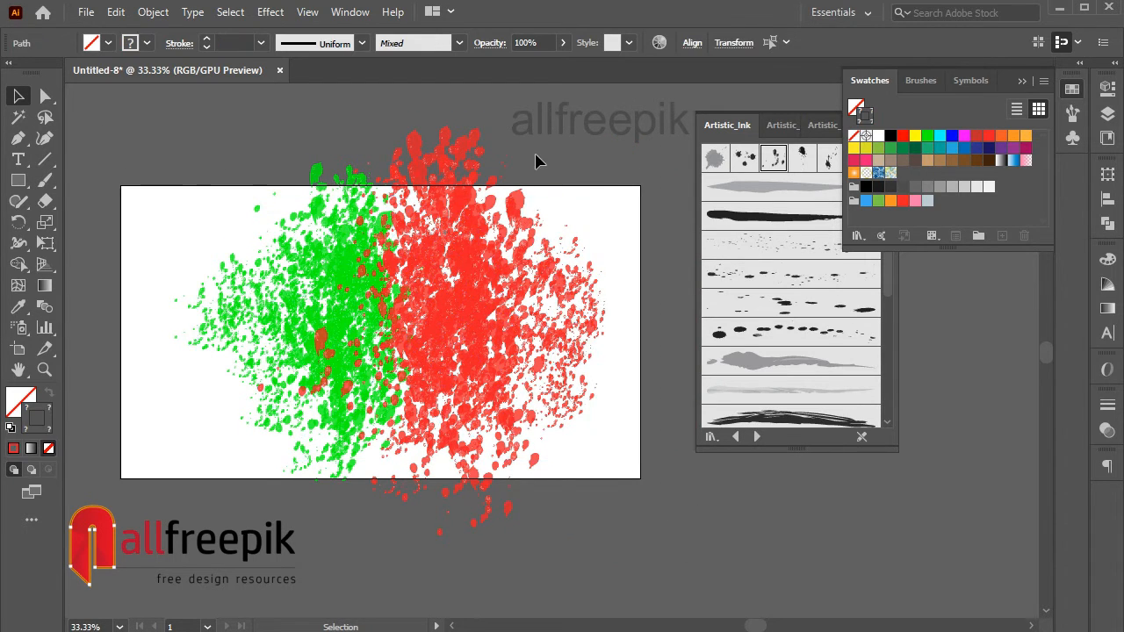
pyautogui.click(781, 369)
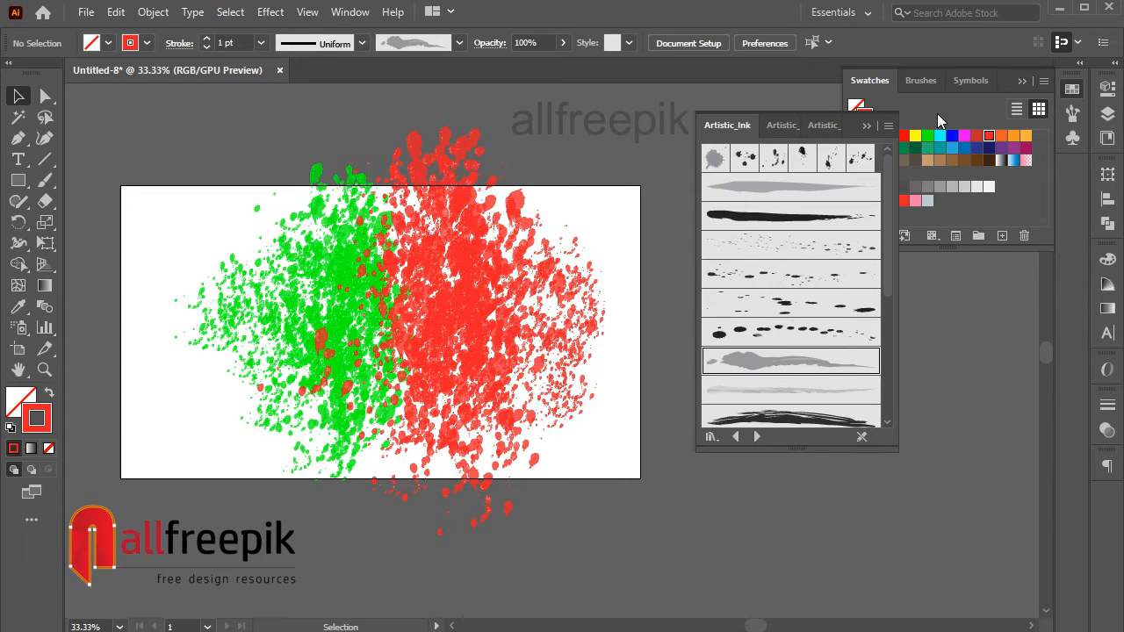
pyautogui.click(937, 113)
pyautogui.click(878, 135)
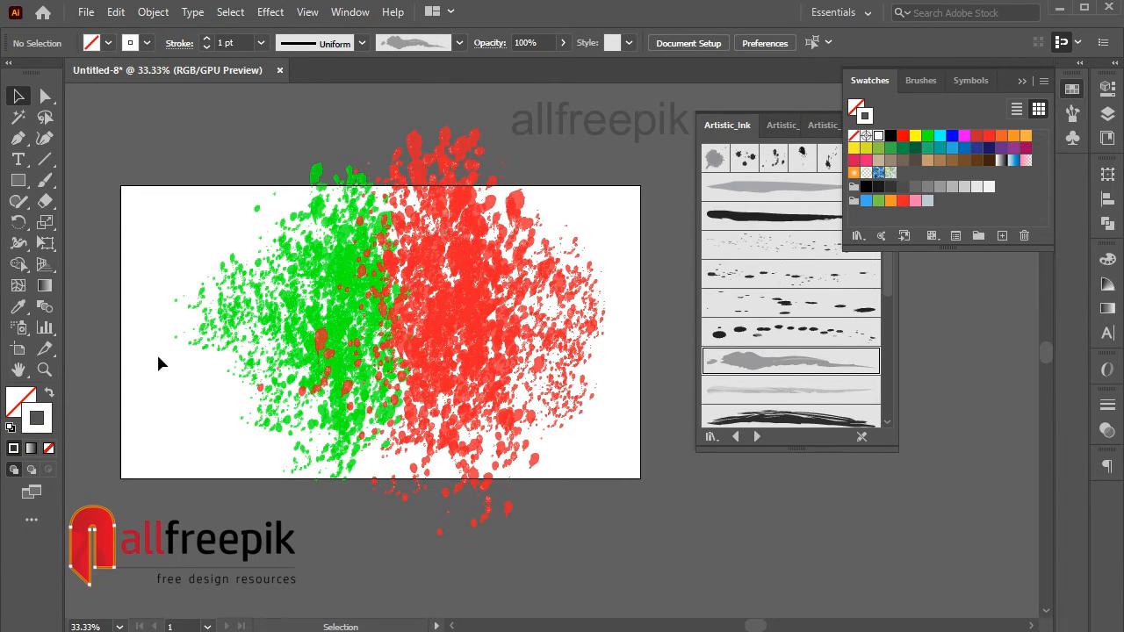
pyautogui.click(45, 182)
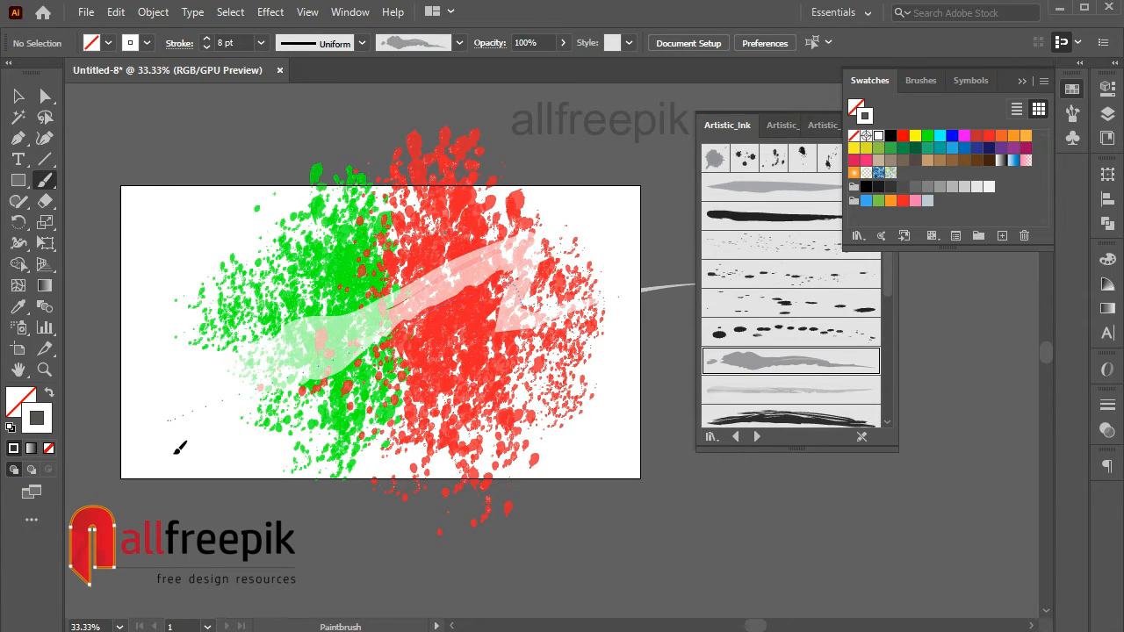
# Paint overlapping 8 pt white wash strokes diagonally across the green and red splatters to build a white band
pyautogui.moveTo(175, 453); pyautogui.dragTo(328, 338)
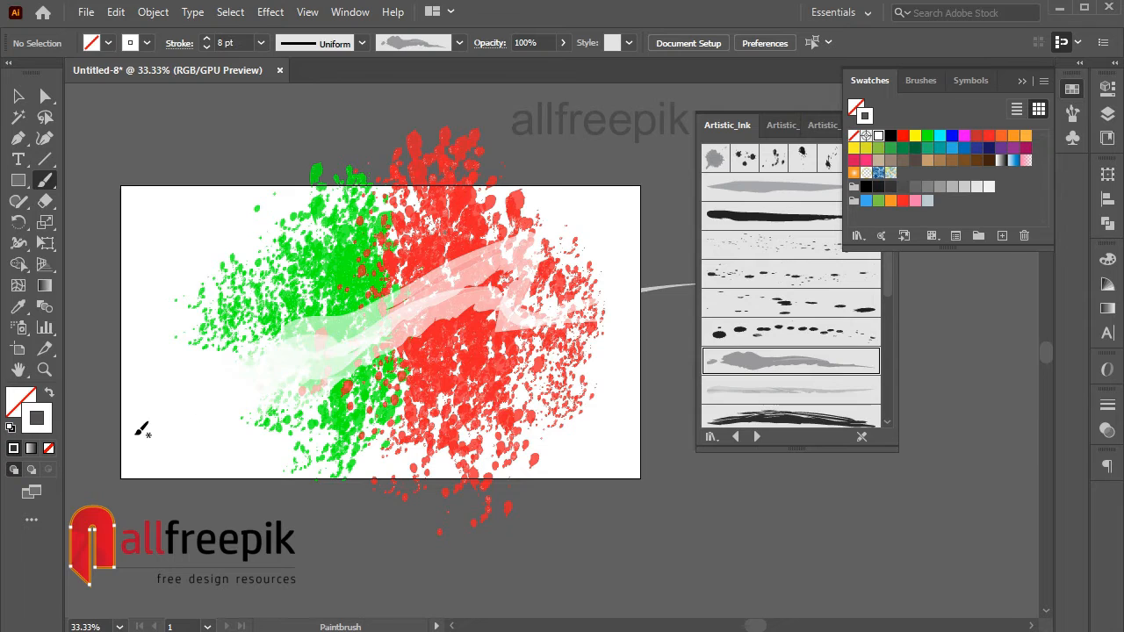
pyautogui.moveTo(140, 428); pyautogui.dragTo(272, 372)
pyautogui.moveTo(638, 281); pyautogui.dragTo(640, 282)
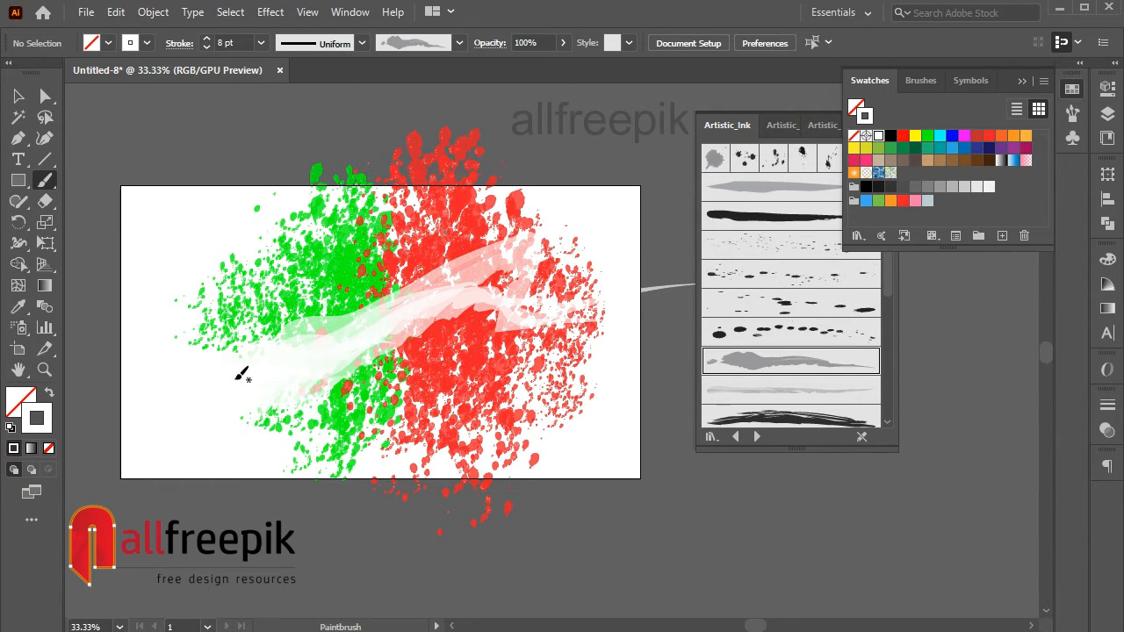
pyautogui.moveTo(239, 374)
pyautogui.mouseDown()
pyautogui.moveTo(469, 299)
pyautogui.moveTo(625, 311)
pyautogui.moveTo(464, 285)
pyautogui.moveTo(533, 295)
pyautogui.moveTo(654, 287)
pyautogui.mouseUp()
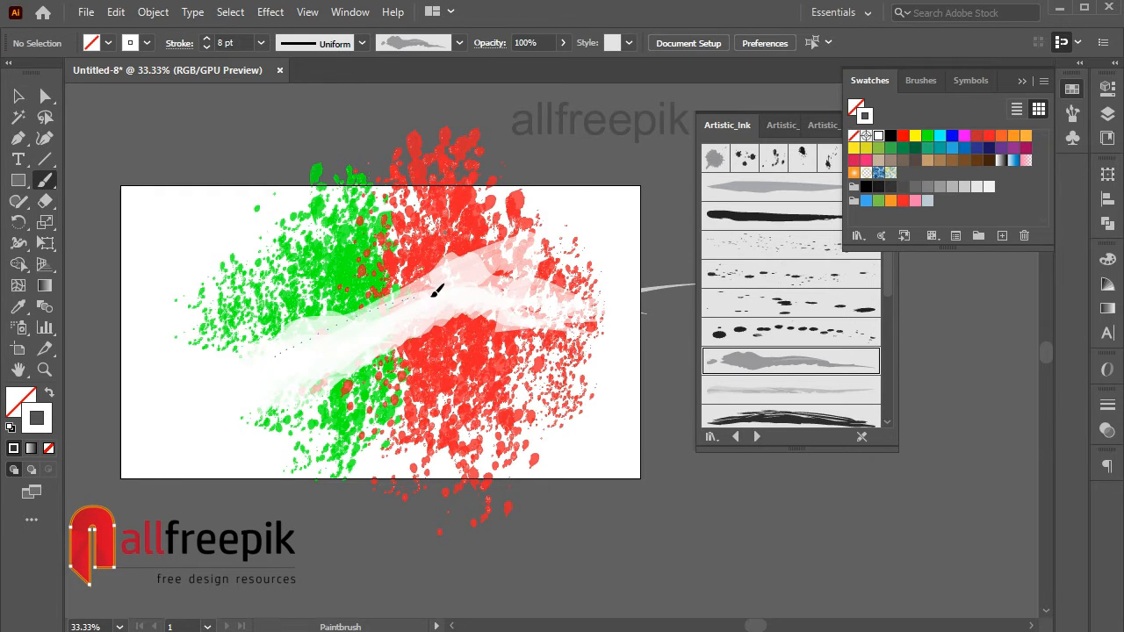
pyautogui.moveTo(434, 292); pyautogui.dragTo(480, 293)
pyautogui.moveTo(534, 328); pyautogui.dragTo(530, 333)
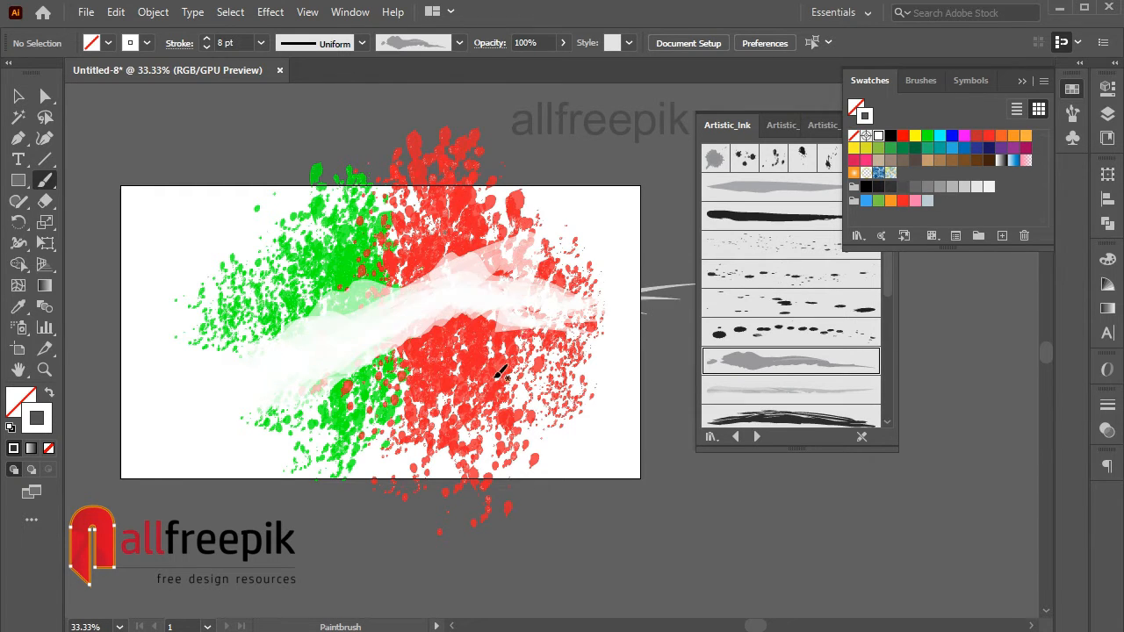
# Switch to the paler streaky wash ink brush and paint a white stroke along the existing white band
pyautogui.click(764, 392)
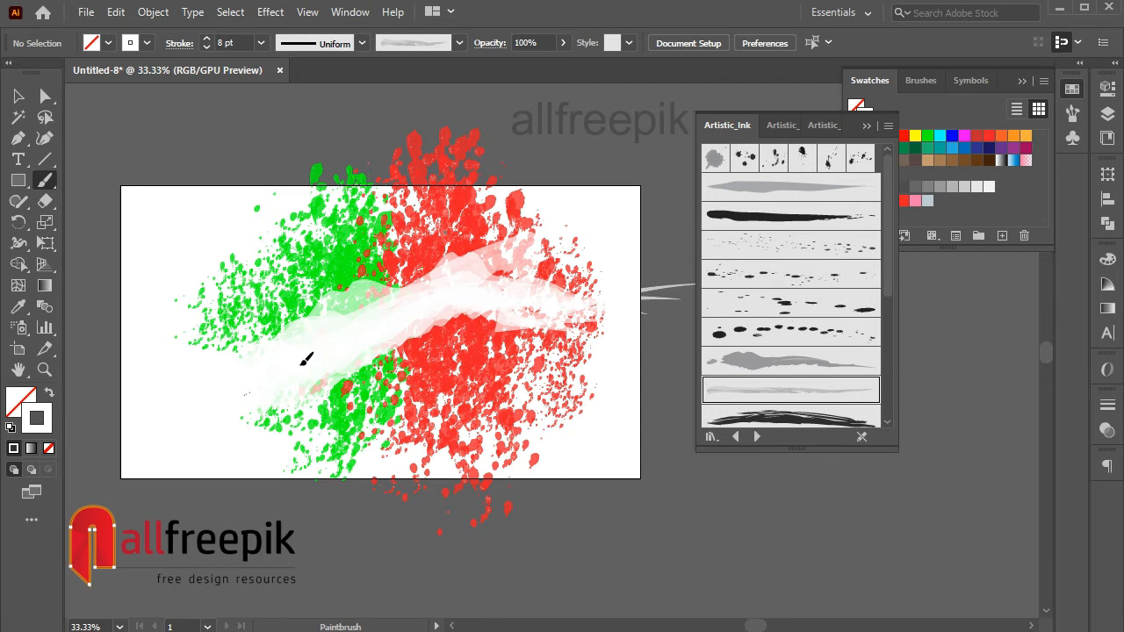
pyautogui.moveTo(602, 305); pyautogui.dragTo(604, 307)
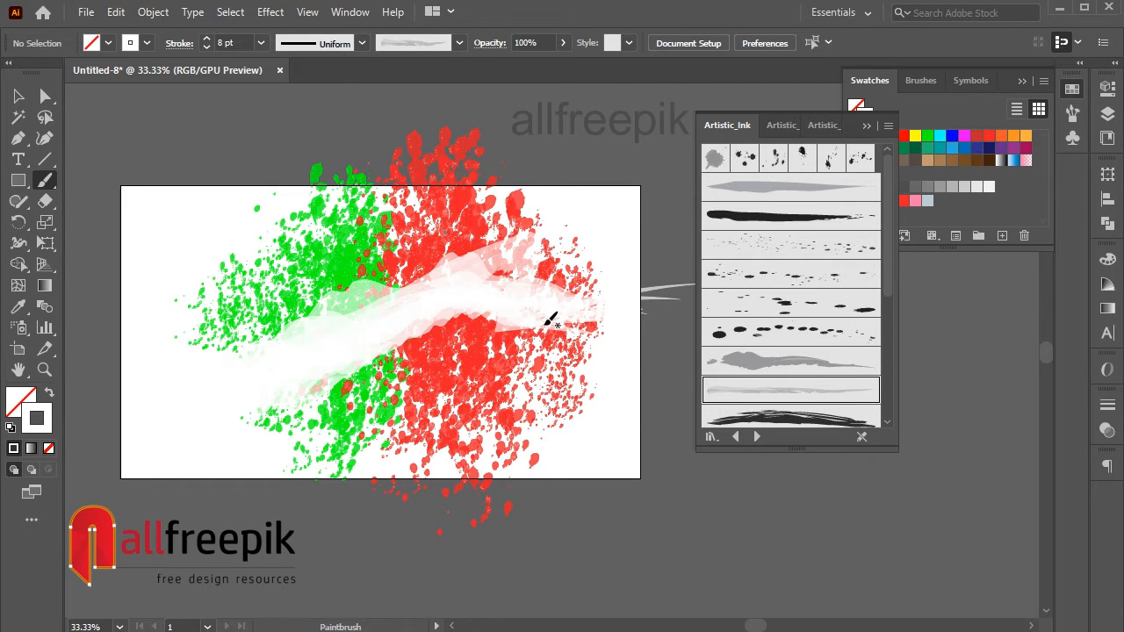
# Finish the streaky wash stroke on the white band, and paint white strokes across it with the dark tapered dry ink brush
pyautogui.moveTo(424, 272); pyautogui.dragTo(353, 301)
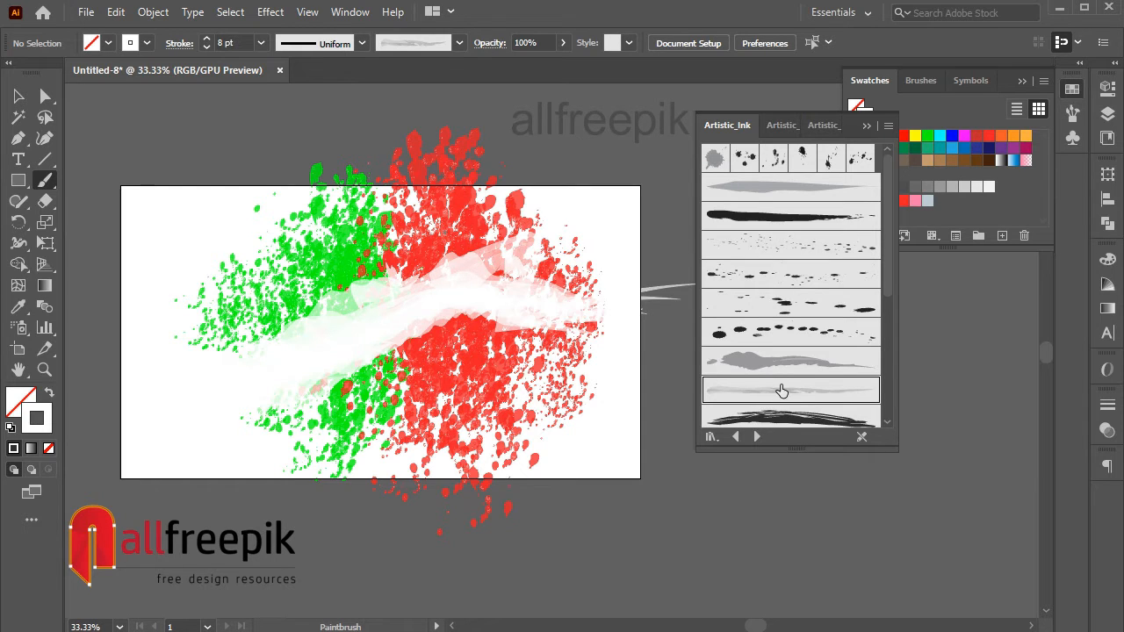
pyautogui.scroll(-5, 781, 390)
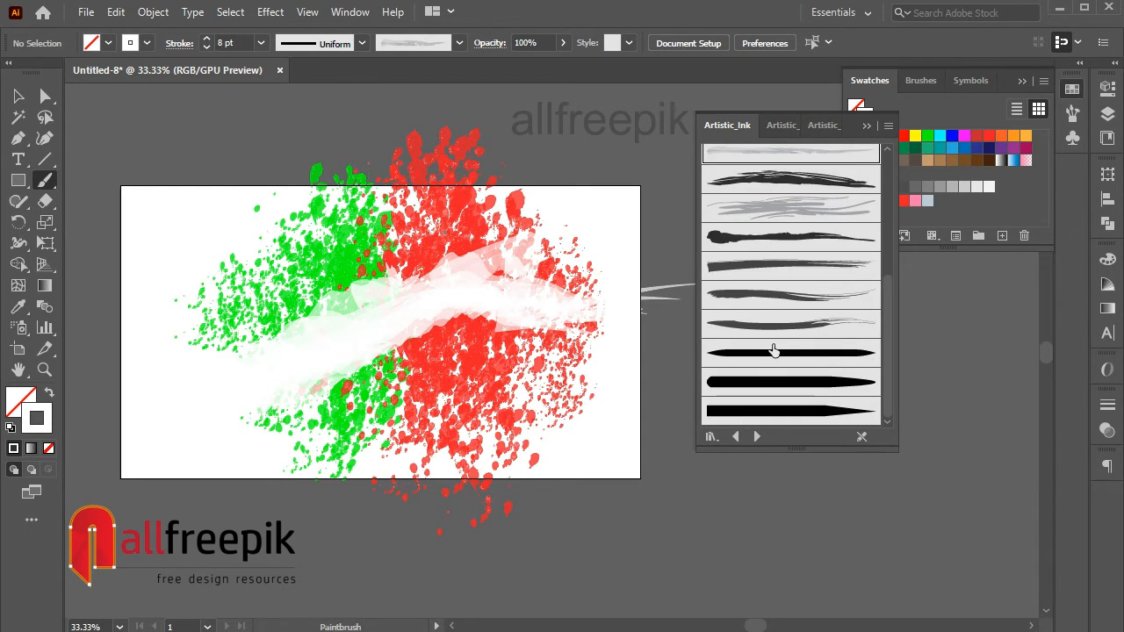
pyautogui.click(764, 329)
pyautogui.moveTo(159, 466); pyautogui.dragTo(244, 402)
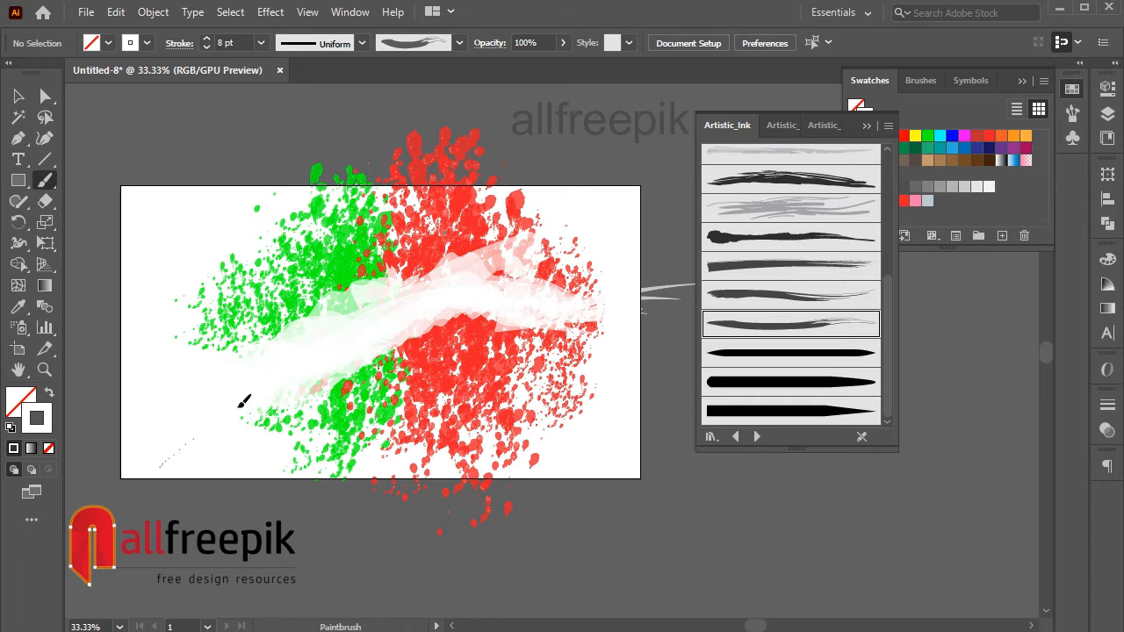
pyautogui.moveTo(615, 413); pyautogui.dragTo(618, 409)
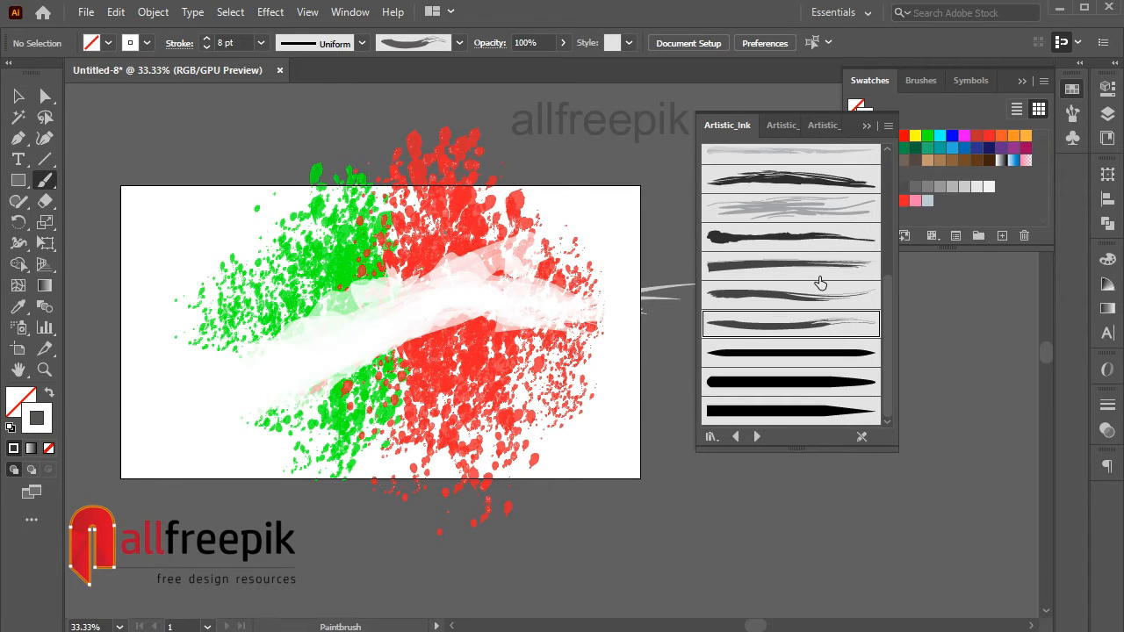
# Switch to the smooth grey wash ink brush and paint 8 pt white strokes along the band to make it more opaque
pyautogui.scroll(-3, 765, 374)
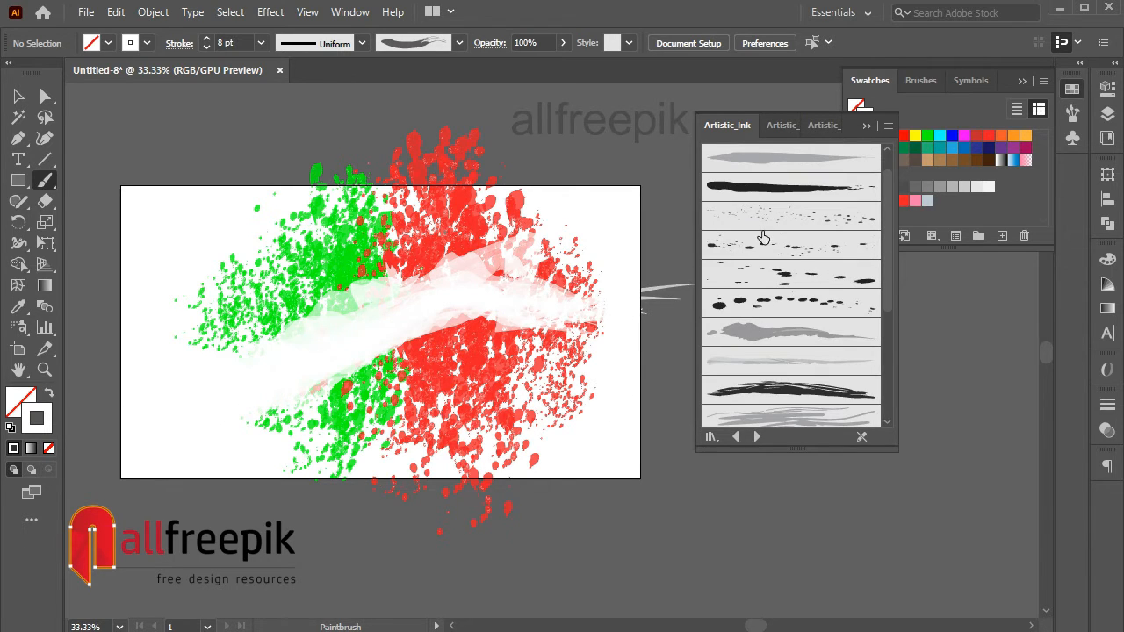
pyautogui.scroll(1, 766, 281)
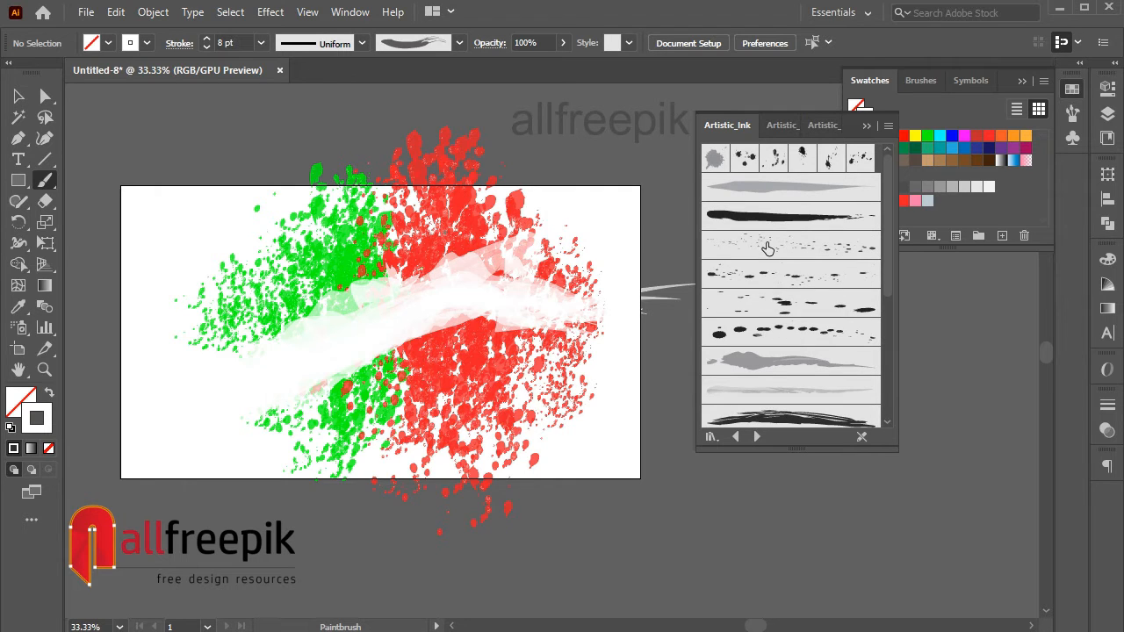
pyautogui.click(766, 198)
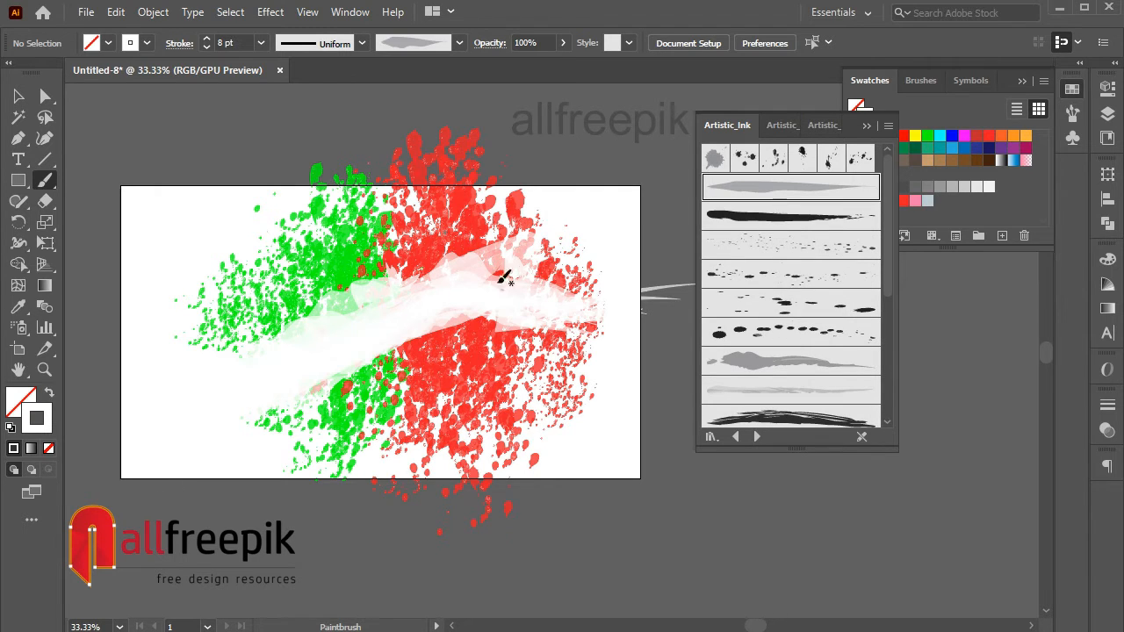
pyautogui.moveTo(658, 312); pyautogui.dragTo(660, 313)
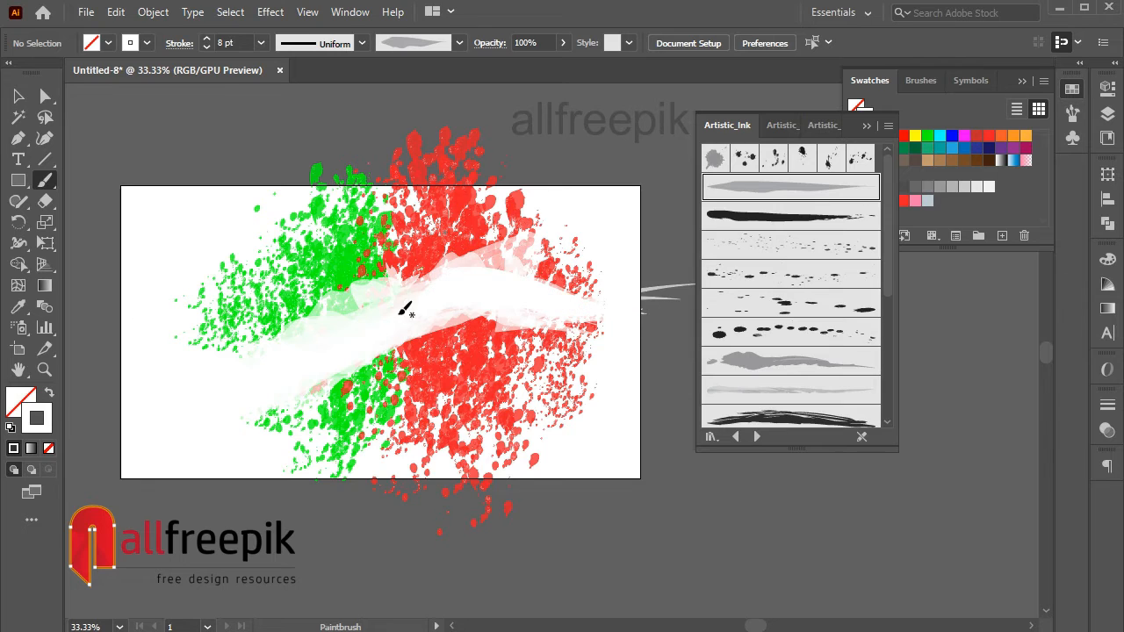
pyautogui.moveTo(151, 462); pyautogui.dragTo(333, 341)
pyautogui.moveTo(182, 463); pyautogui.dragTo(181, 464)
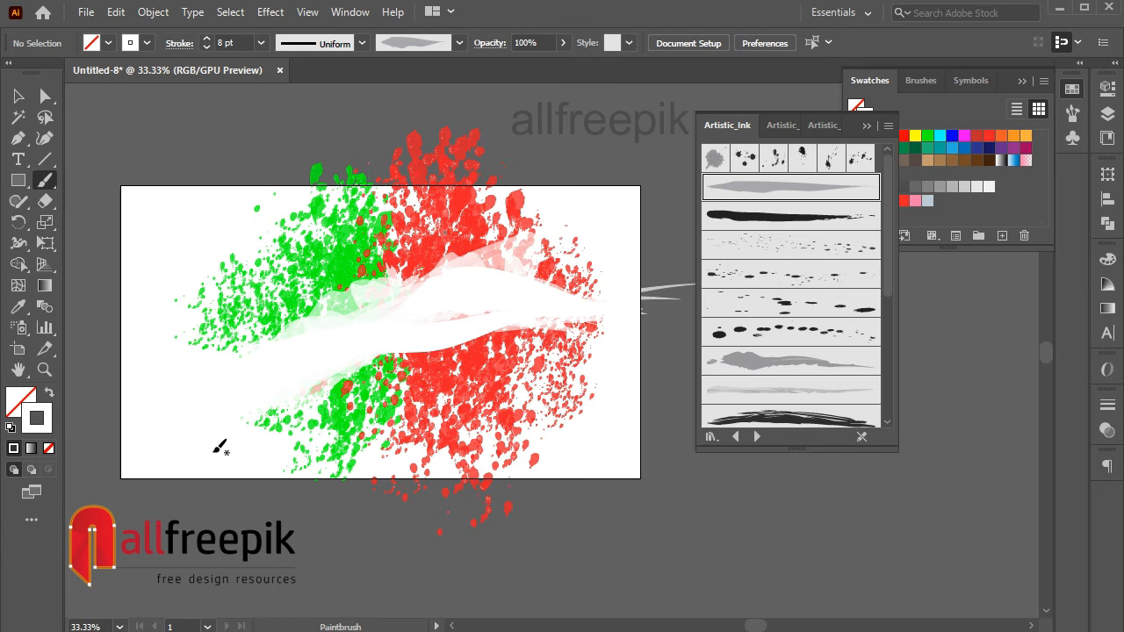
pyautogui.moveTo(698, 233); pyautogui.dragTo(699, 231)
# Scatter darker red splatters over the band and the red area with the Ink Spots brush at 1 pt and 2 pt
pyautogui.scroll(1, 429, 283)
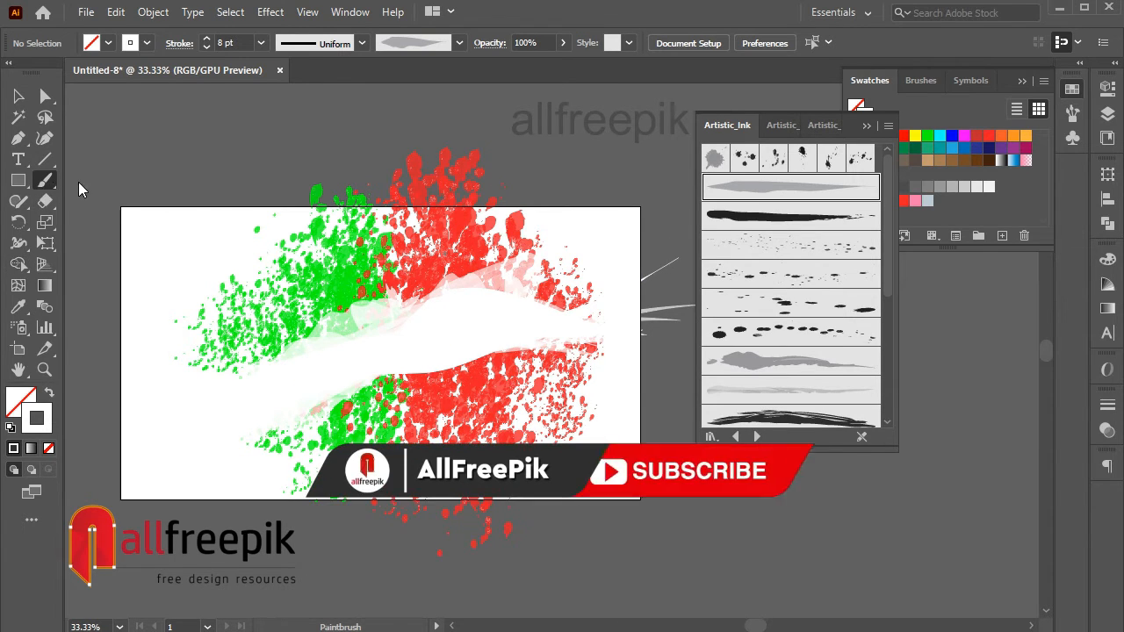
pyautogui.click(976, 136)
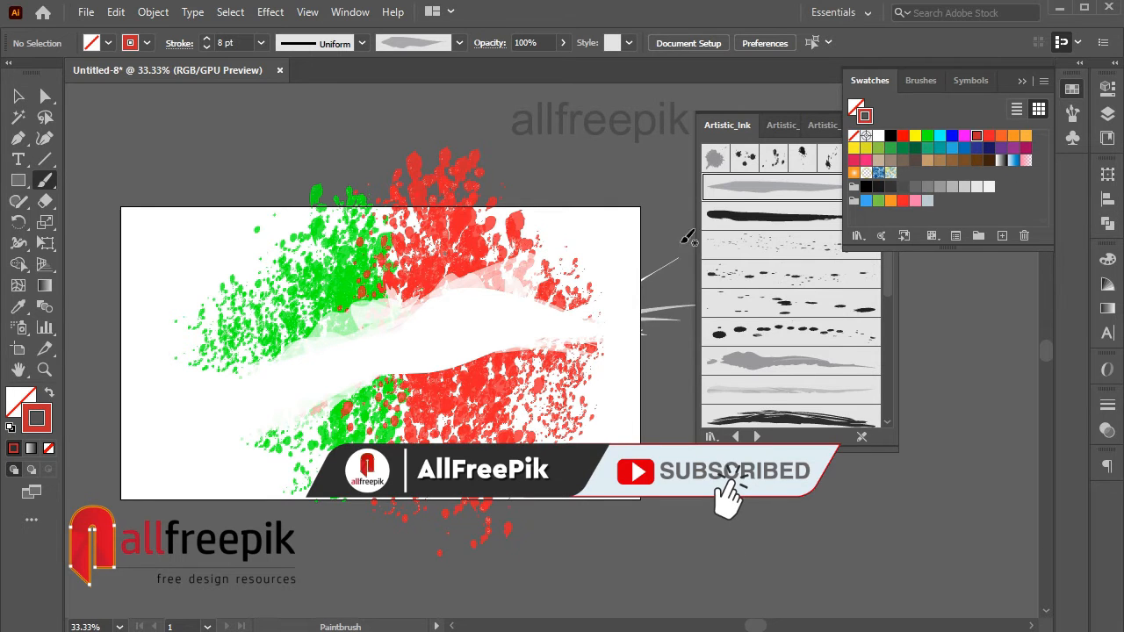
pyautogui.click(773, 158)
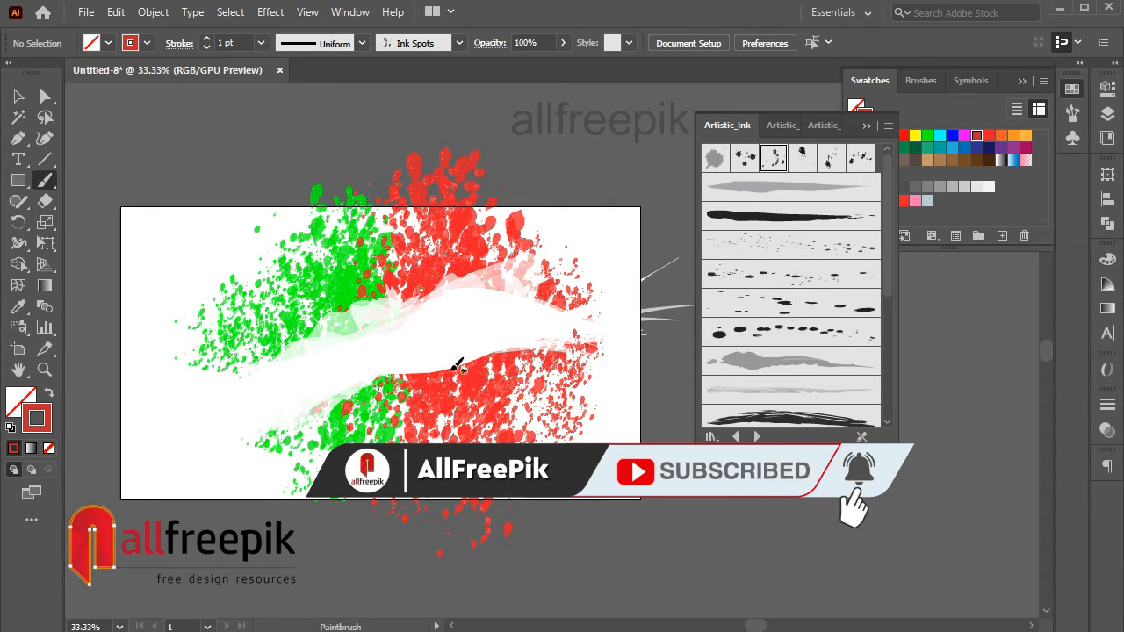
pyautogui.click(427, 360)
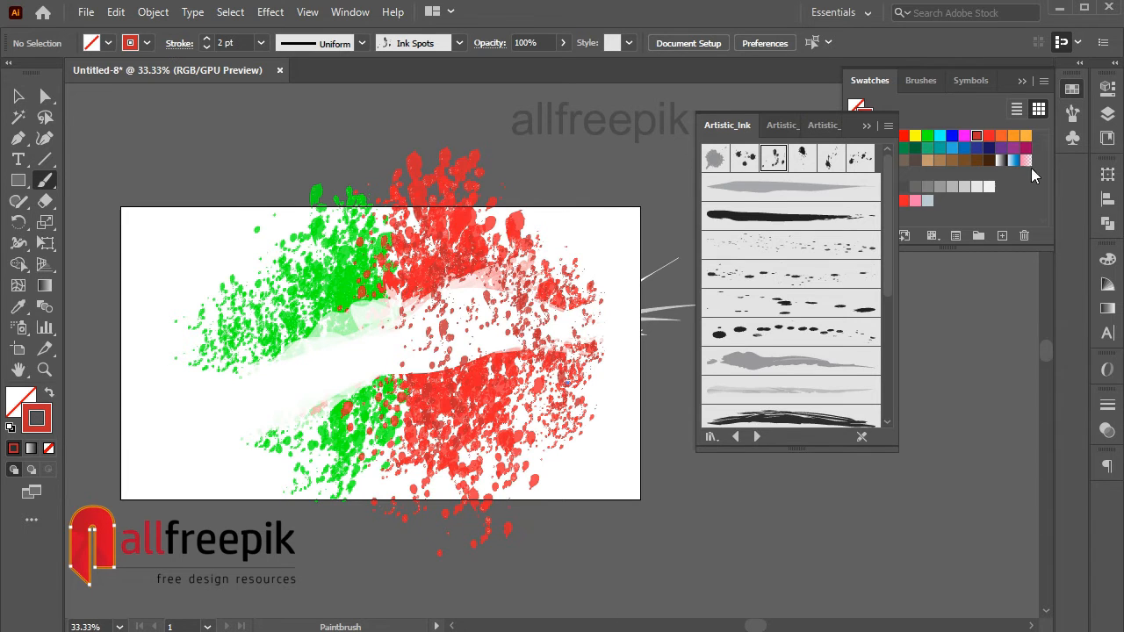
# Switch the Ink Spots stroke to bright green, lower its weight to 1 pt and scatter splatters around the band and lower green area
pyautogui.click(927, 135)
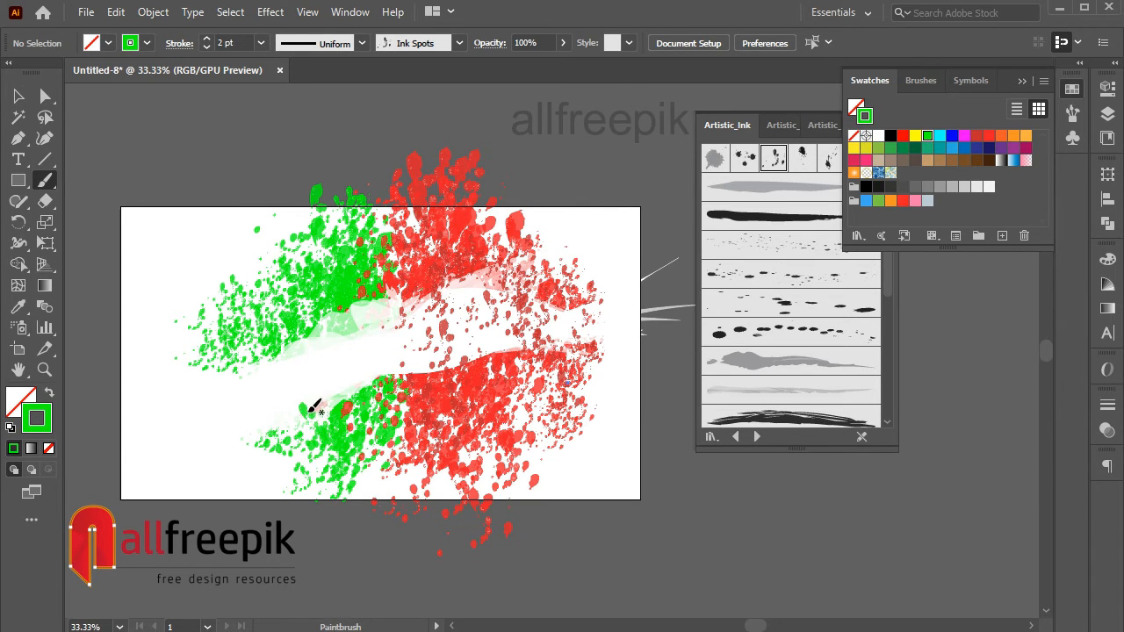
pyautogui.click(207, 47)
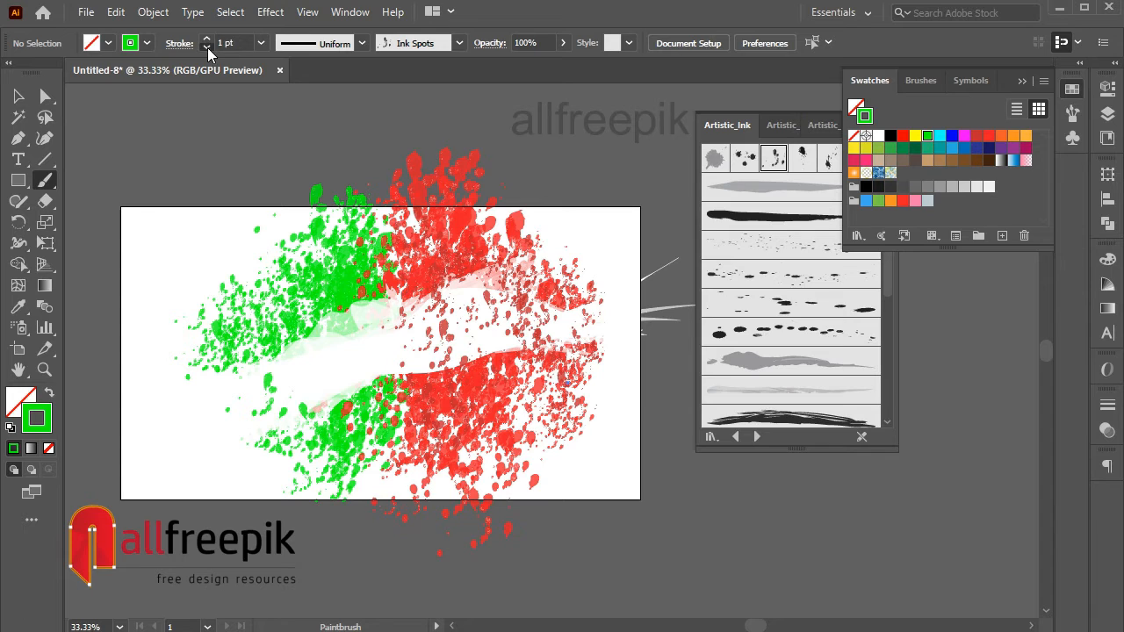
pyautogui.click(206, 48)
pyautogui.click(206, 38)
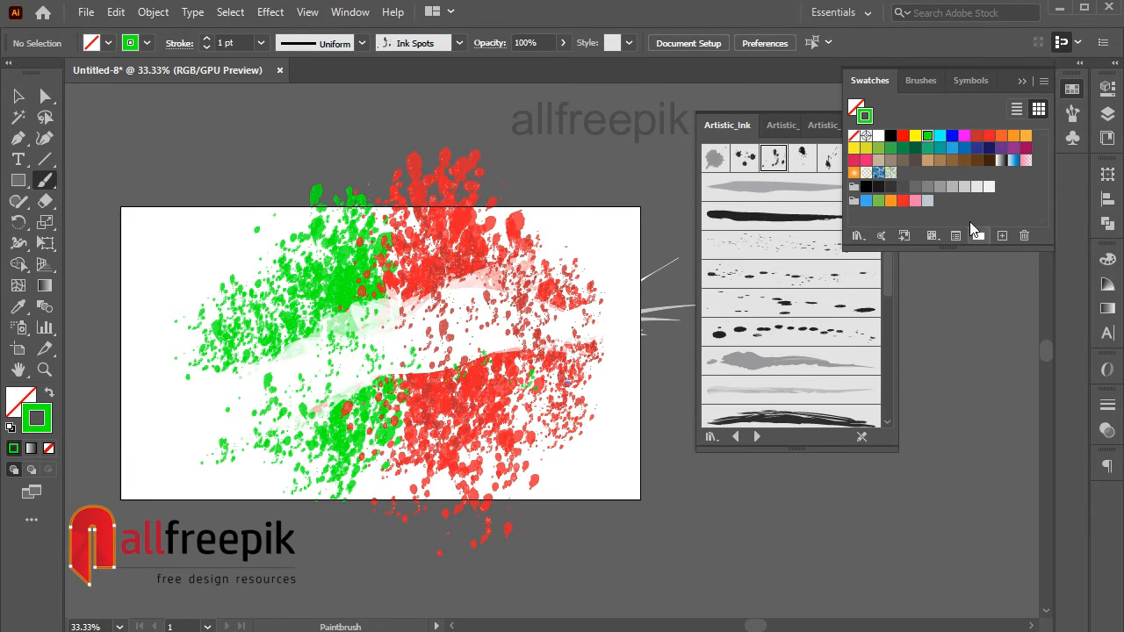
# Repaint the band in white with the smooth grey wash ink brush, using a 1 pt stroke and several 6 pt strokes
pyautogui.click(878, 136)
pyautogui.click(769, 193)
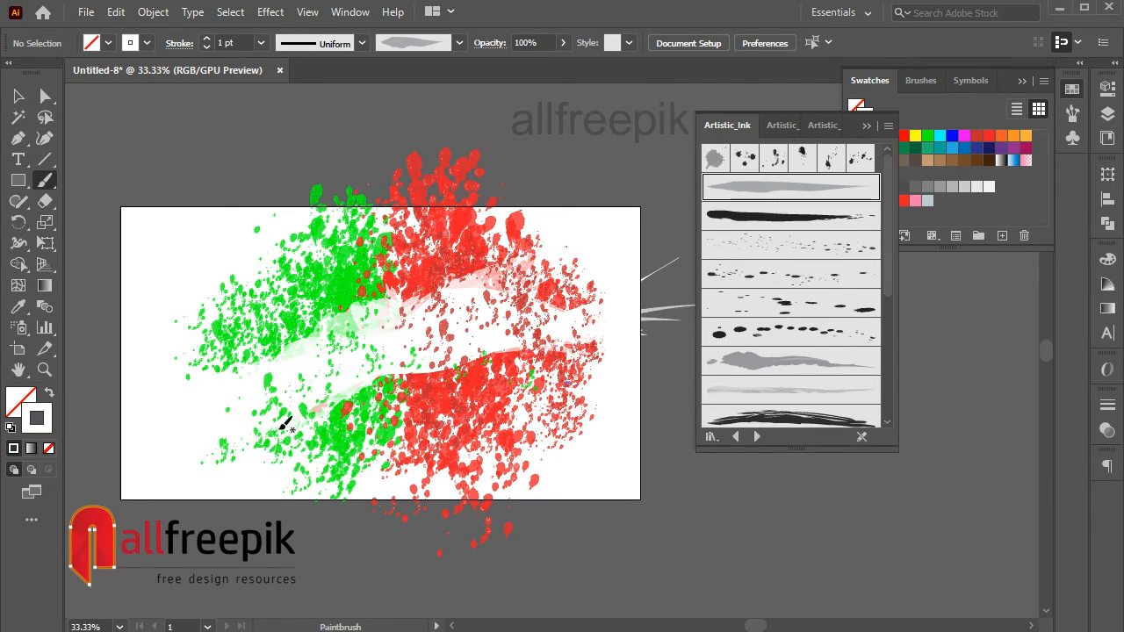
pyautogui.moveTo(640, 335); pyautogui.dragTo(643, 335)
pyautogui.moveTo(176, 434)
pyautogui.mouseDown()
pyautogui.moveTo(419, 344)
pyautogui.moveTo(659, 348)
pyautogui.mouseUp()
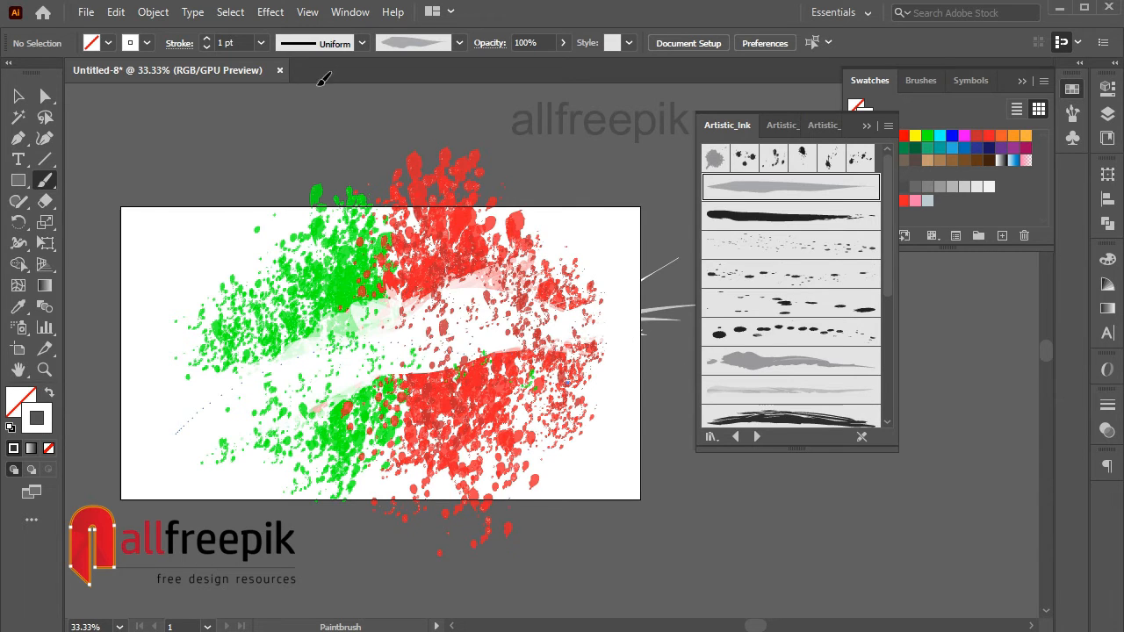
pyautogui.click(207, 38)
pyautogui.moveTo(176, 433)
pyautogui.mouseDown()
pyautogui.moveTo(333, 361)
pyautogui.moveTo(571, 318)
pyautogui.moveTo(626, 349)
pyautogui.mouseUp()
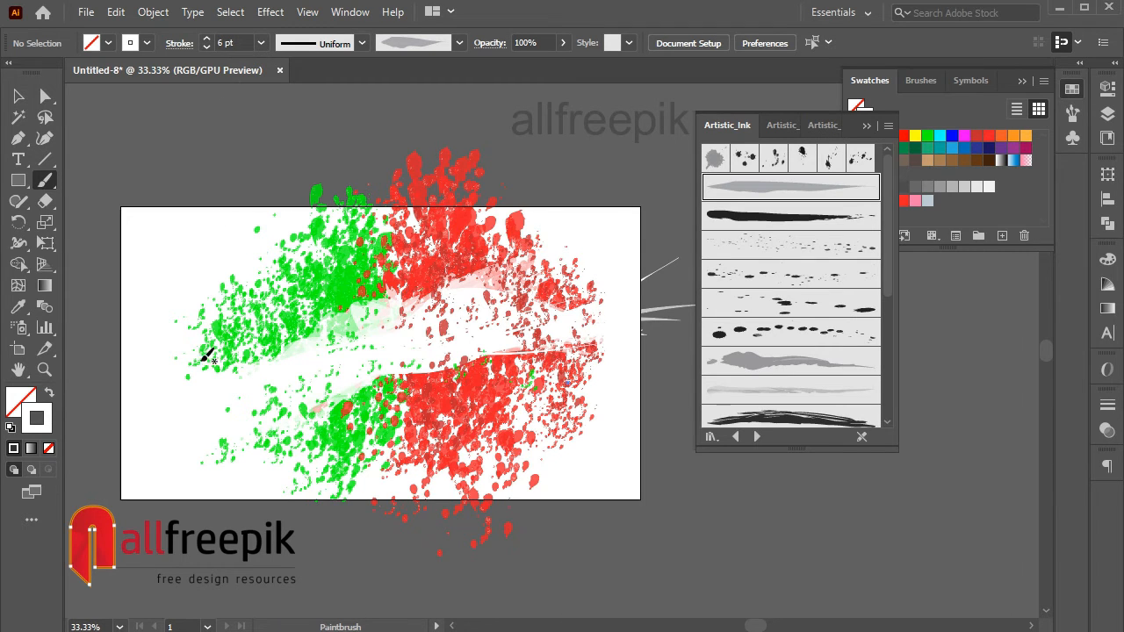
pyautogui.moveTo(598, 333); pyautogui.dragTo(652, 339)
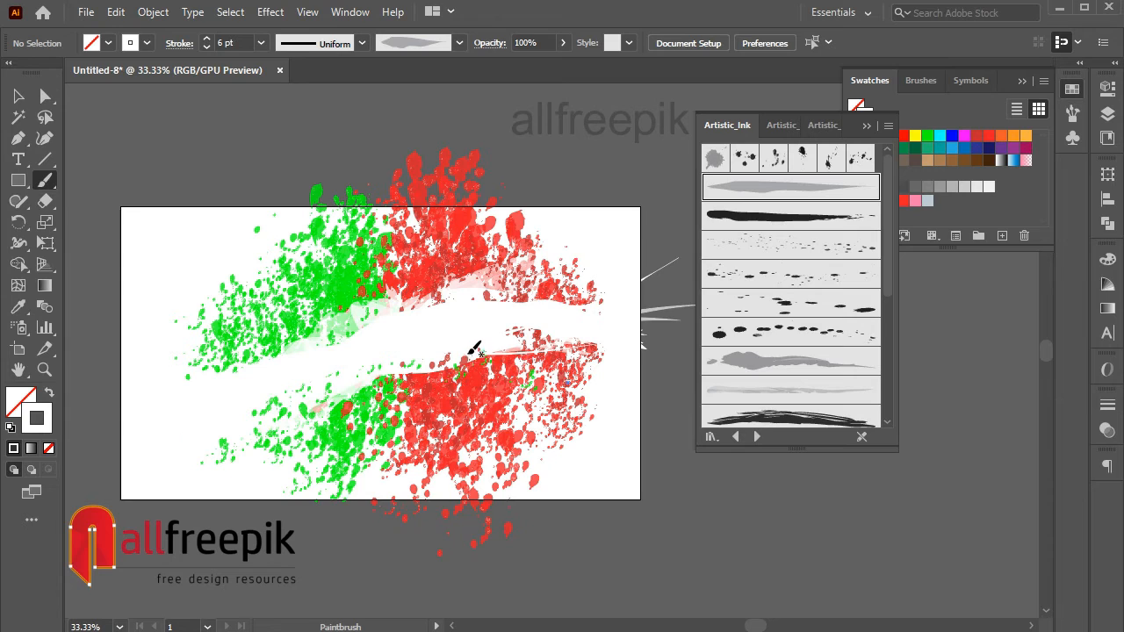
pyautogui.moveTo(421, 335); pyautogui.dragTo(325, 337)
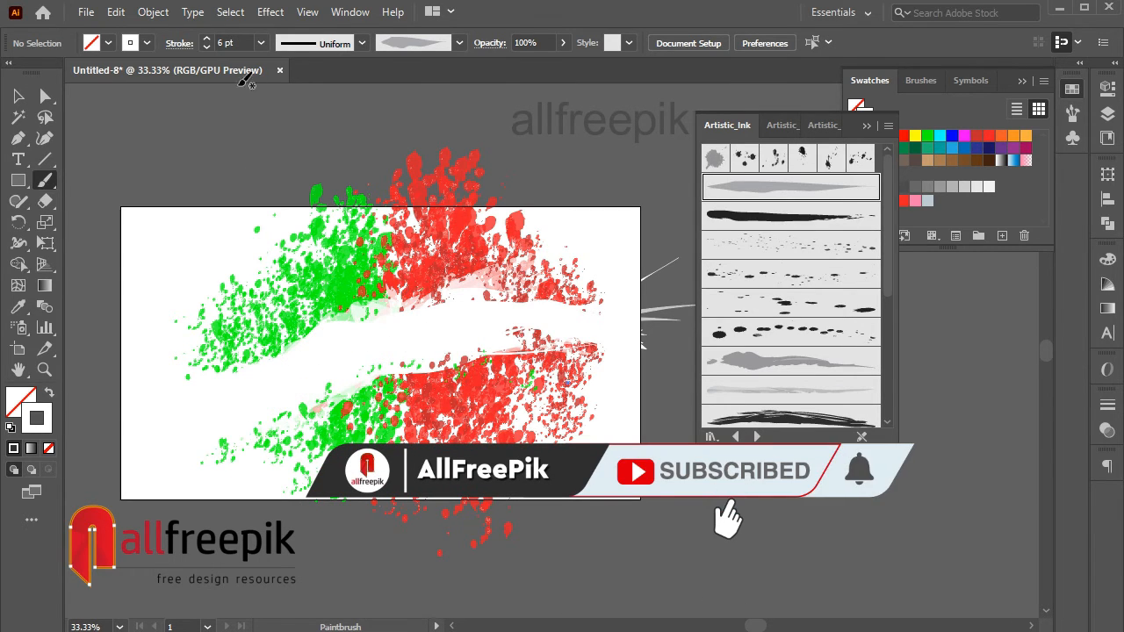
pyautogui.click(15, 97)
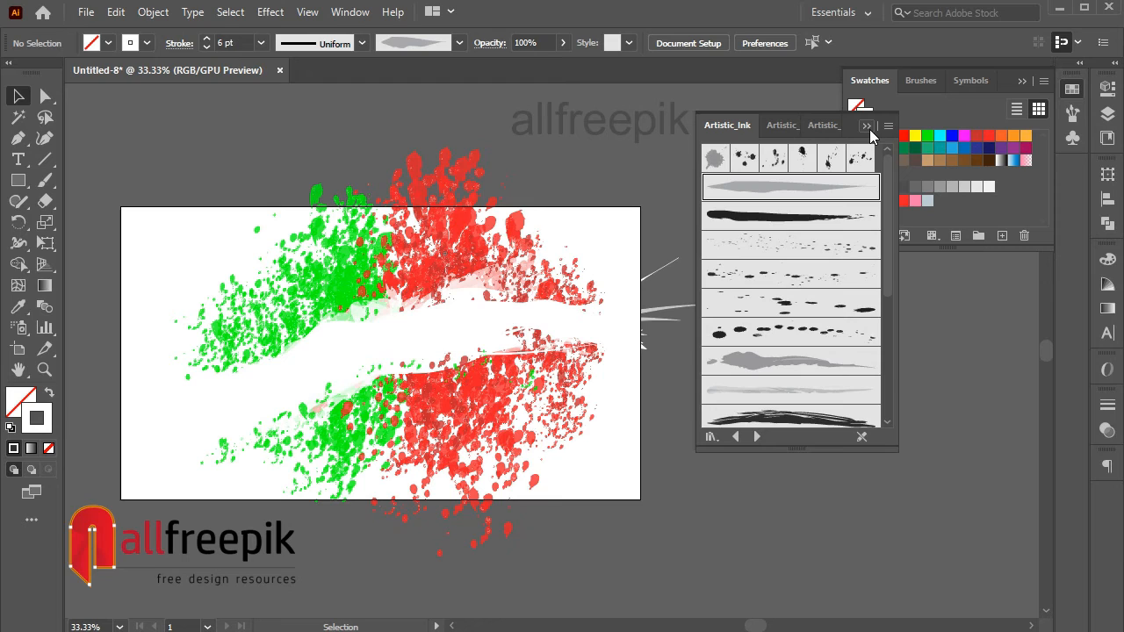
# Add 1 pt splatters along the band's upper edge, using Ink Splash and Ink Splats in darker red and Ink Splats in green
pyautogui.click(45, 180)
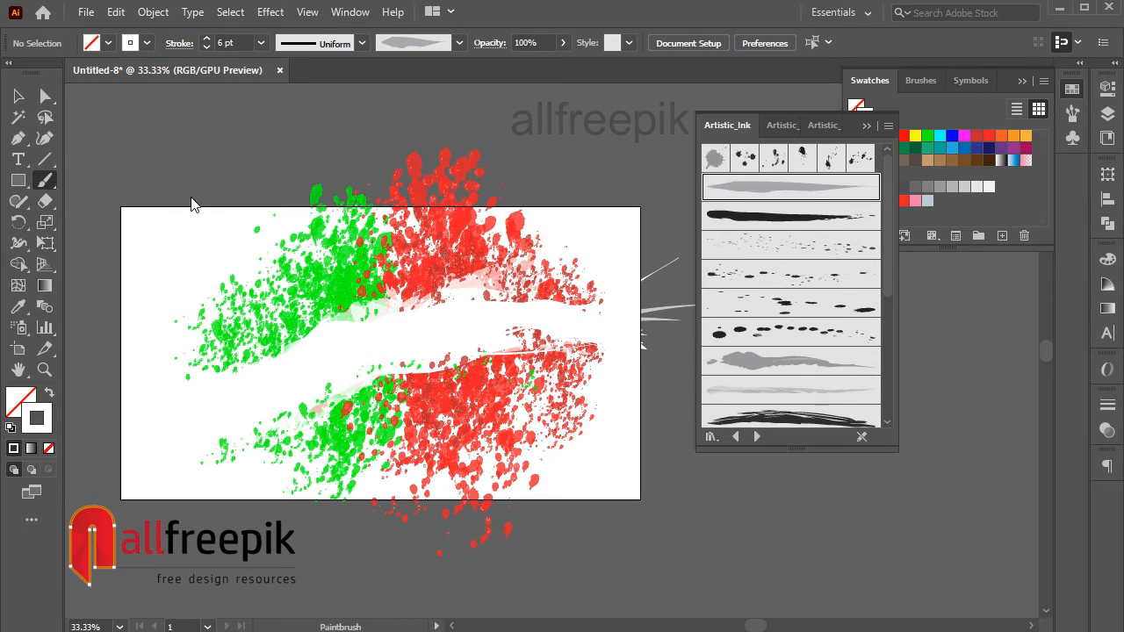
pyautogui.click(830, 160)
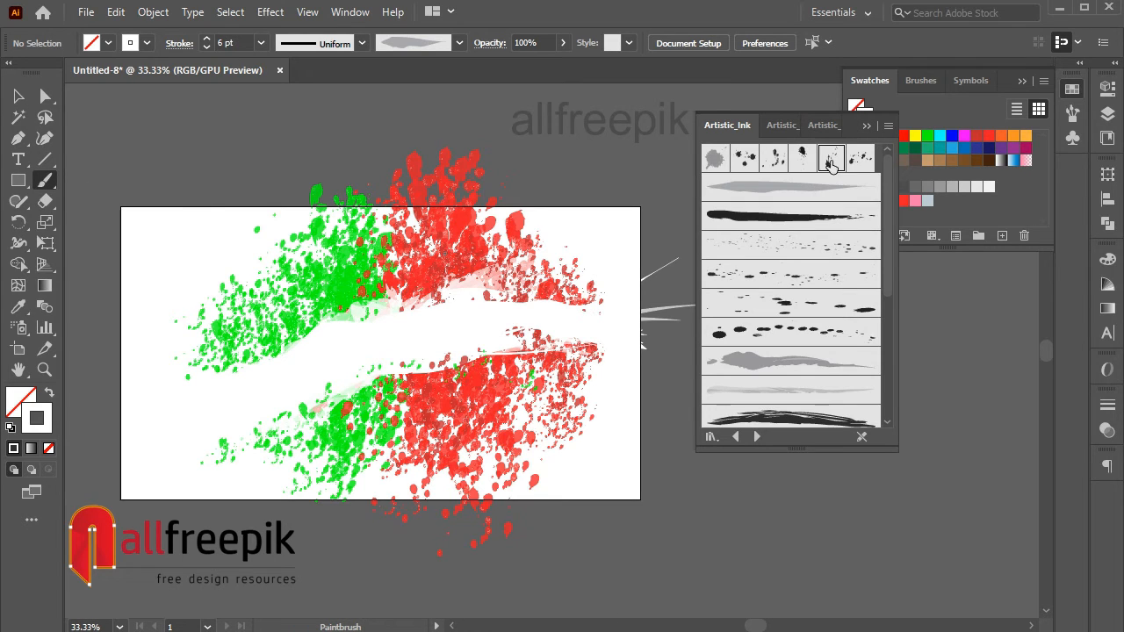
pyautogui.click(976, 138)
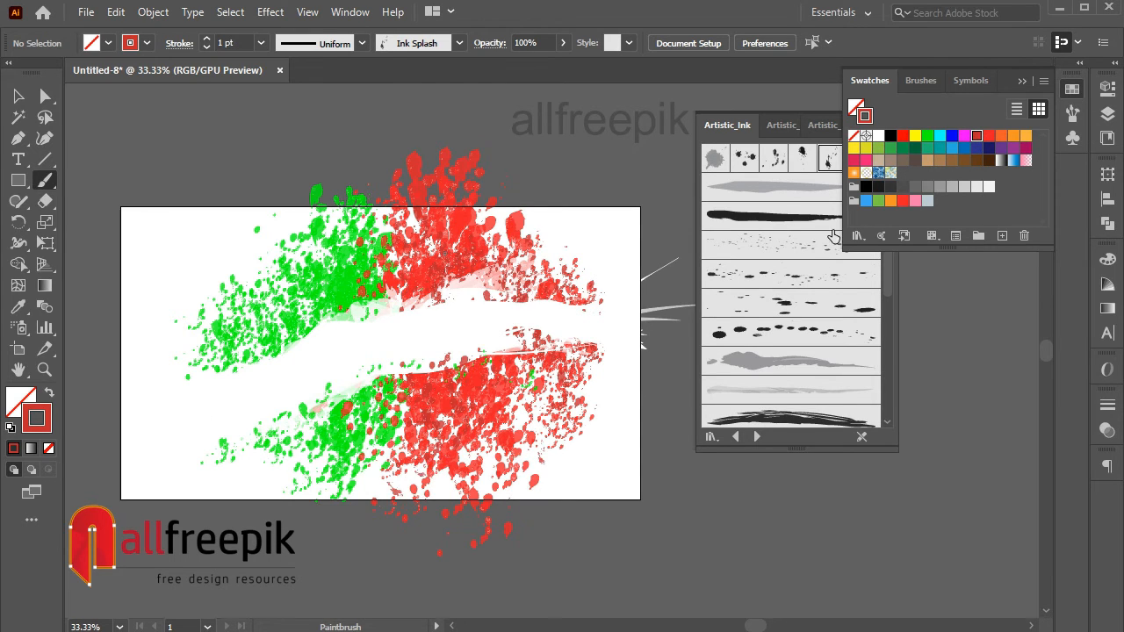
pyautogui.click(745, 159)
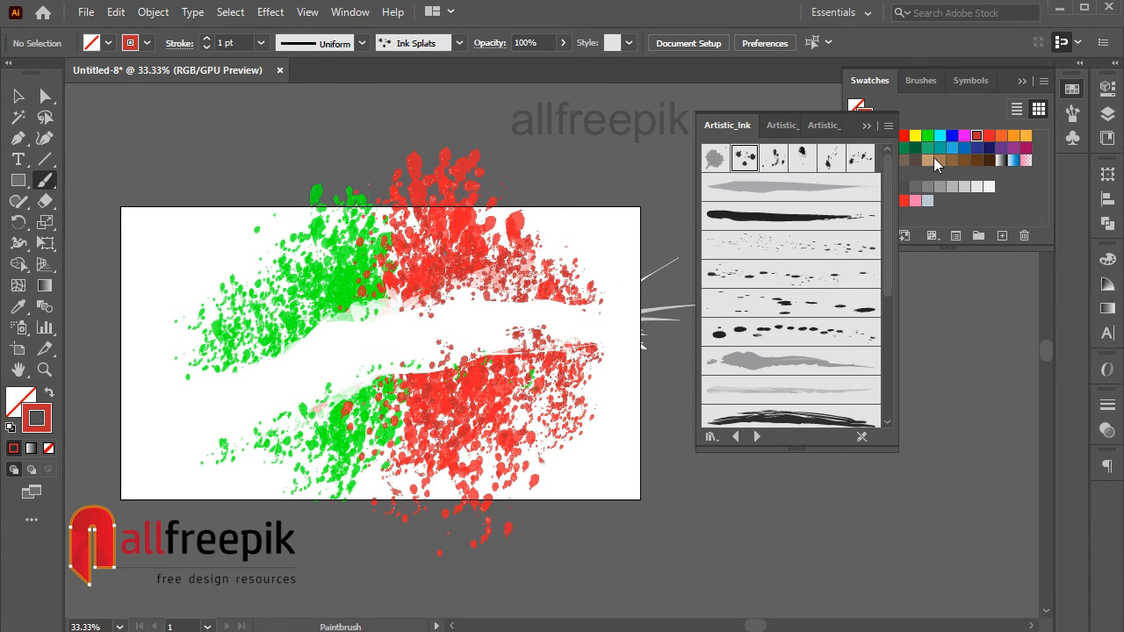
pyautogui.click(927, 135)
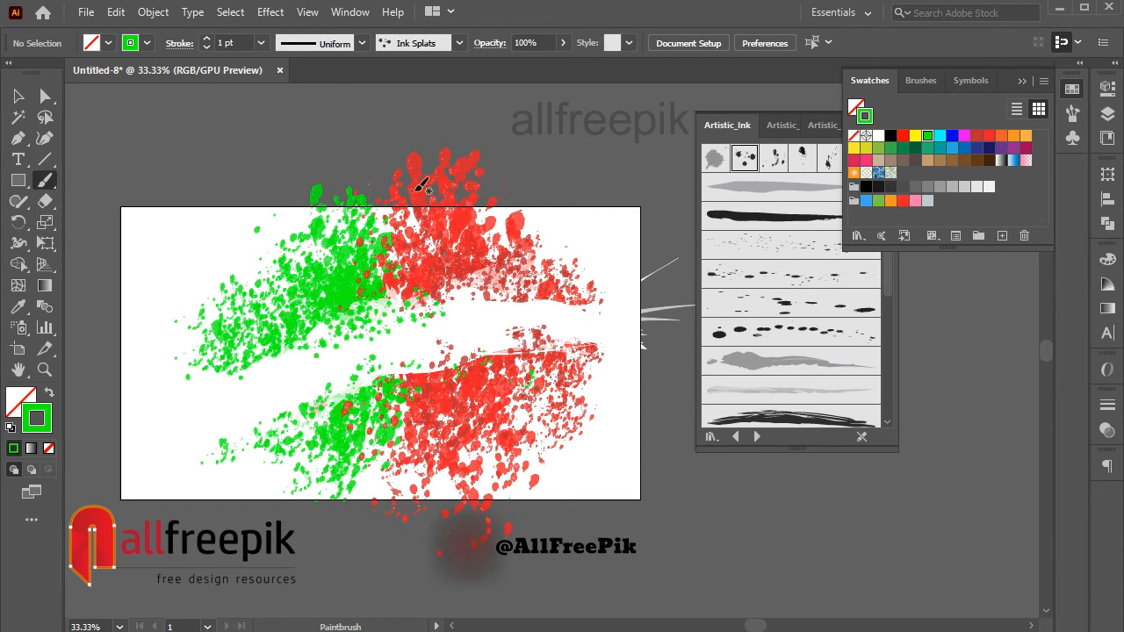
# Scatter white Ink Splats blots over the green and red areas and along the band, using stroke weights up to 4 pt
pyautogui.click(878, 136)
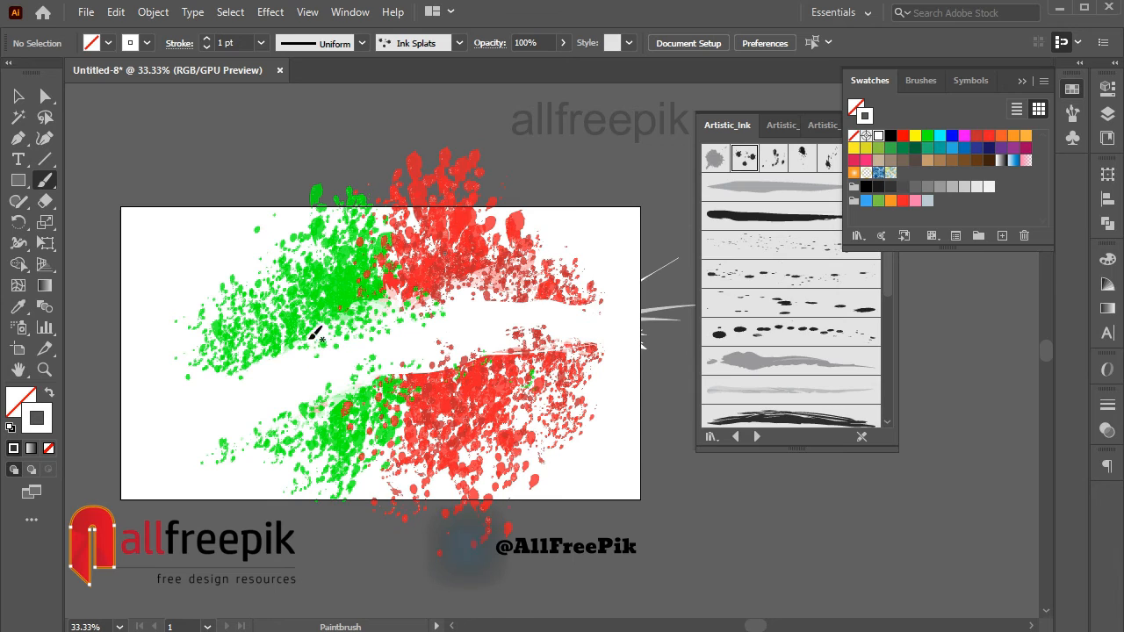
pyautogui.click(208, 39)
pyautogui.click(207, 39)
pyautogui.click(207, 38)
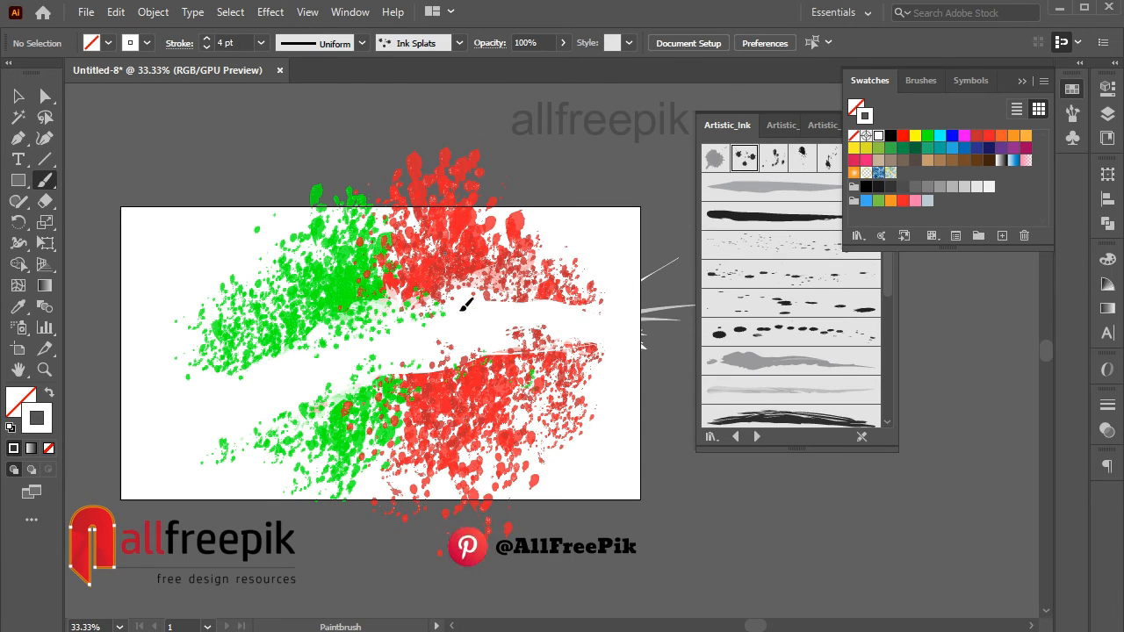
pyautogui.moveTo(462, 308)
pyautogui.mouseDown()
pyautogui.moveTo(413, 315)
pyautogui.moveTo(323, 355)
pyautogui.moveTo(413, 332)
pyautogui.moveTo(388, 346)
pyautogui.moveTo(307, 363)
pyautogui.moveTo(496, 323)
pyautogui.moveTo(377, 334)
pyautogui.mouseUp()
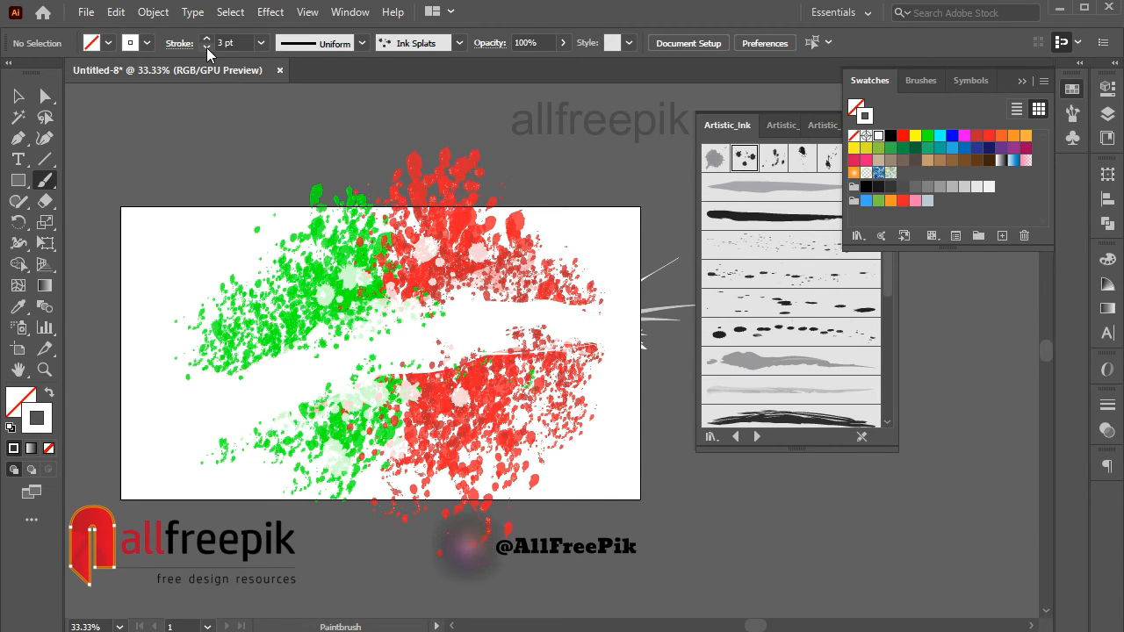
pyautogui.moveTo(341, 345); pyautogui.dragTo(617, 309)
pyautogui.press(']')
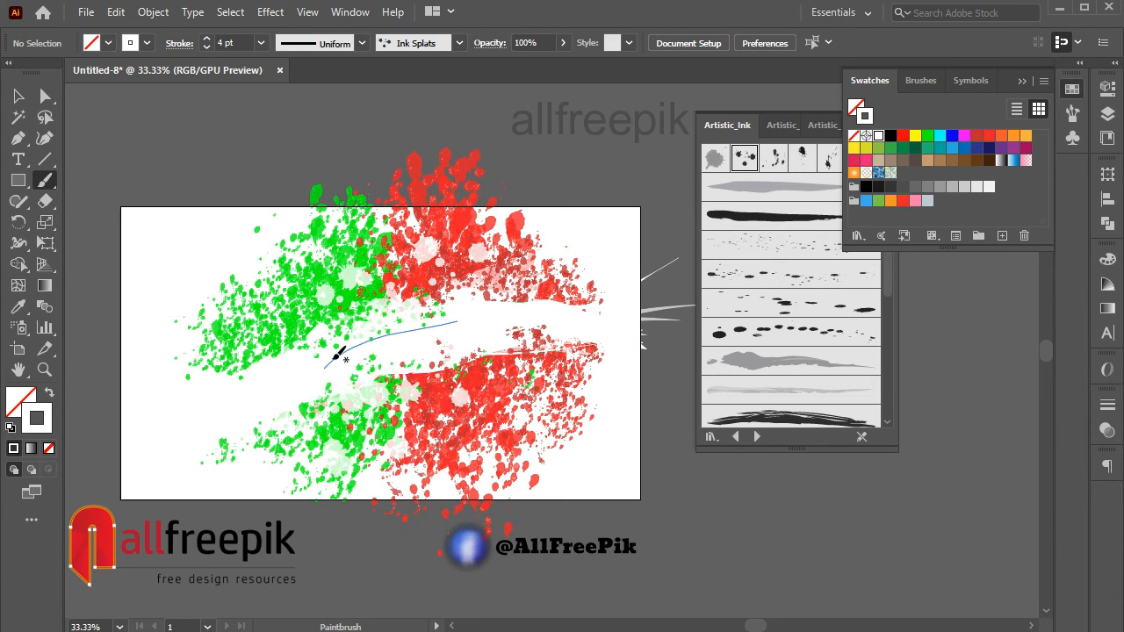
pyautogui.moveTo(512, 328); pyautogui.dragTo(618, 308)
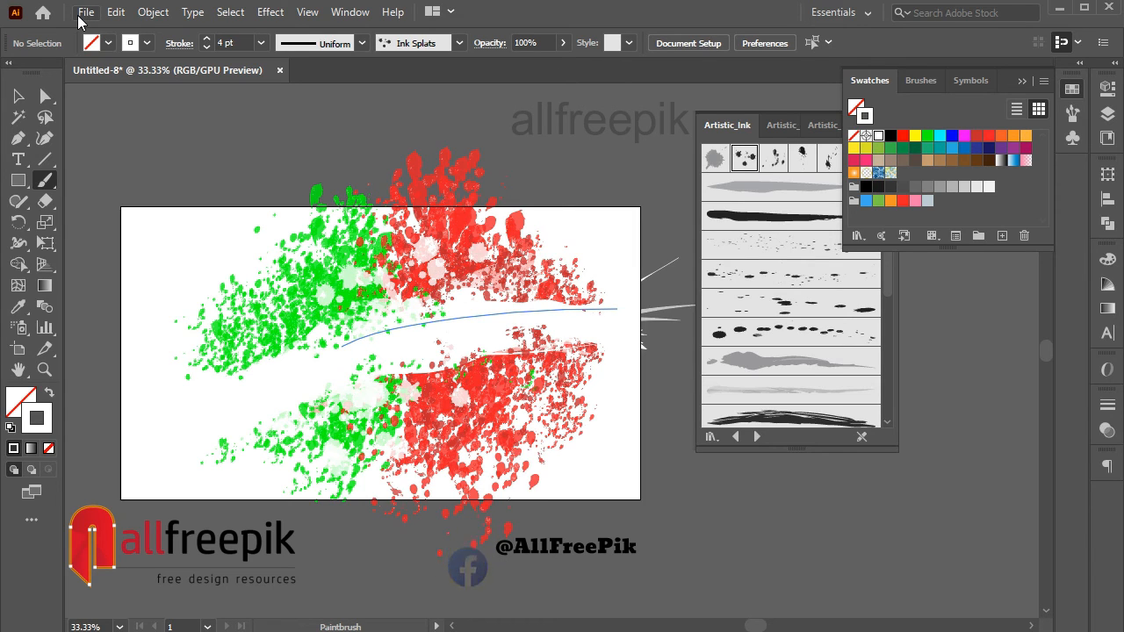
# Switch to the Selection tool, collapse the swatches and artistic ink brush library, and enlarge the artwork to 50%
pyautogui.click(21, 96)
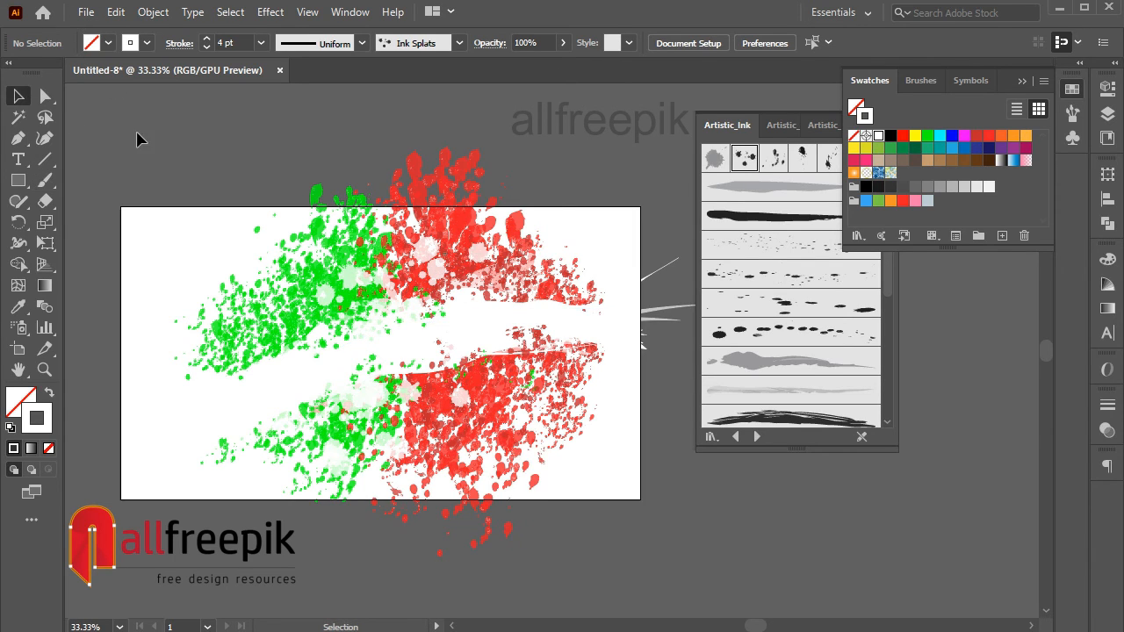
pyautogui.click(1022, 82)
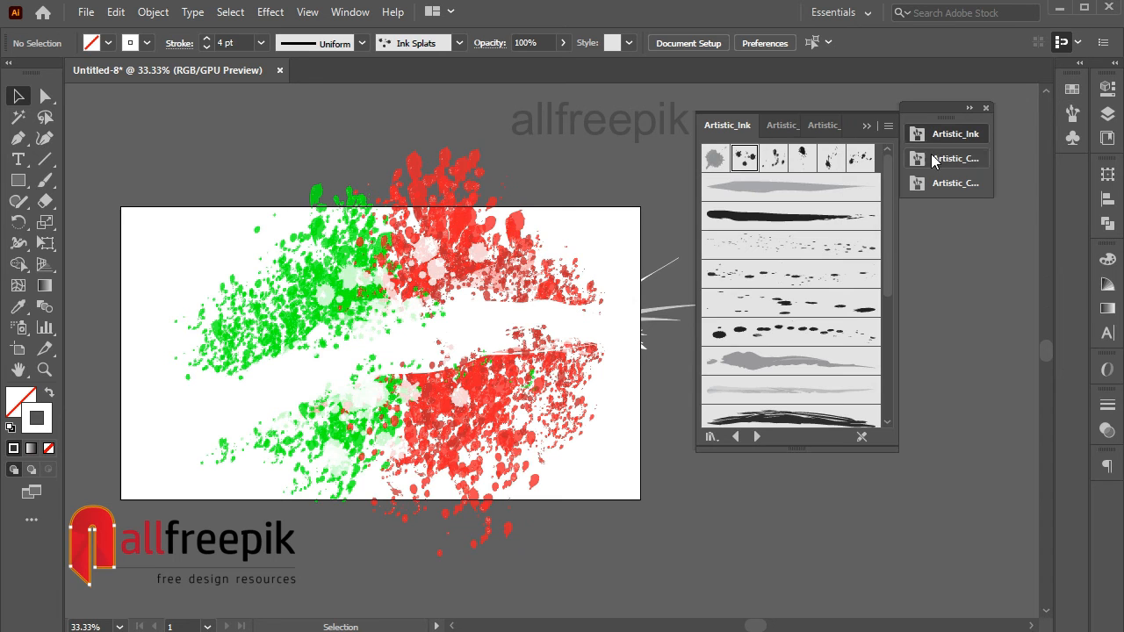
pyautogui.click(934, 138)
pyautogui.hotkey('ctrl', 'space')
pyautogui.click(511, 347)
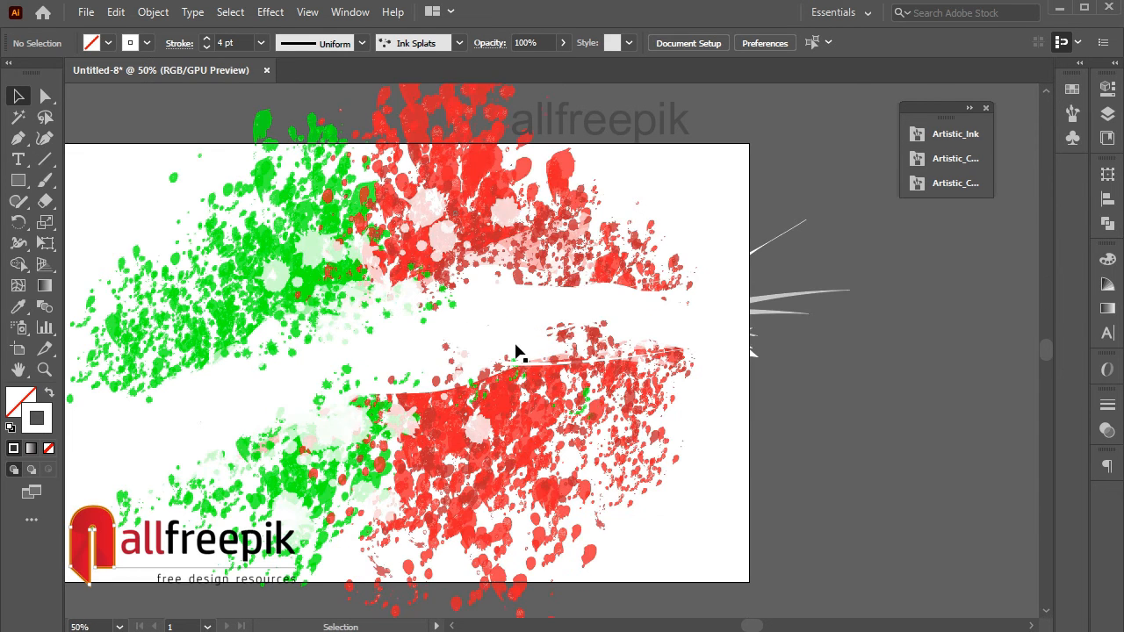
pyautogui.moveTo(514, 352); pyautogui.dragTo(613, 353)
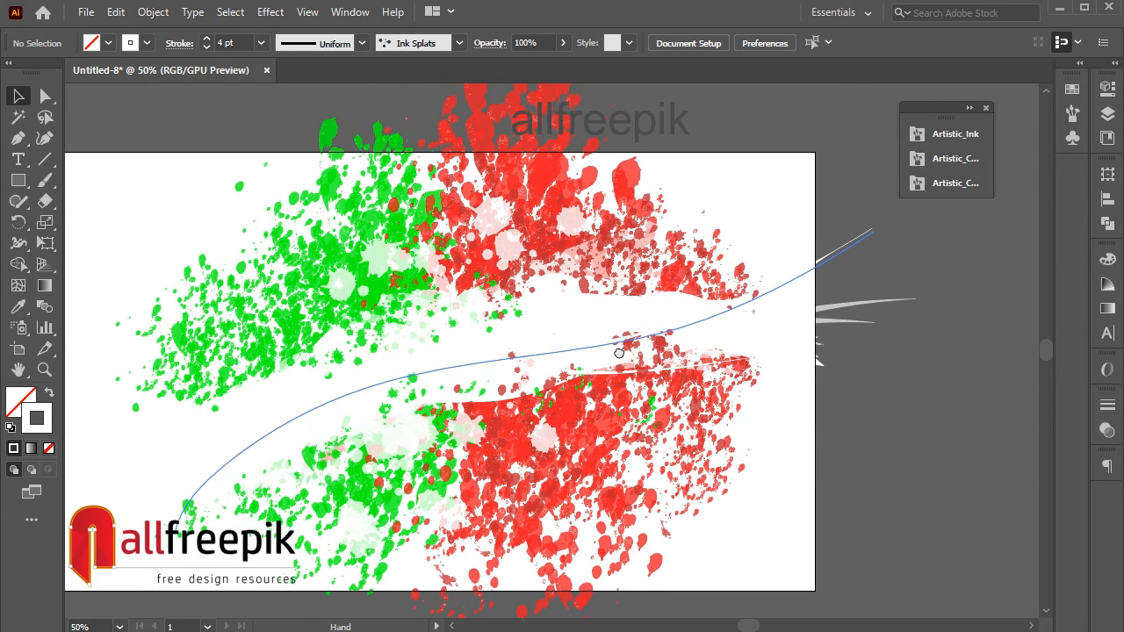